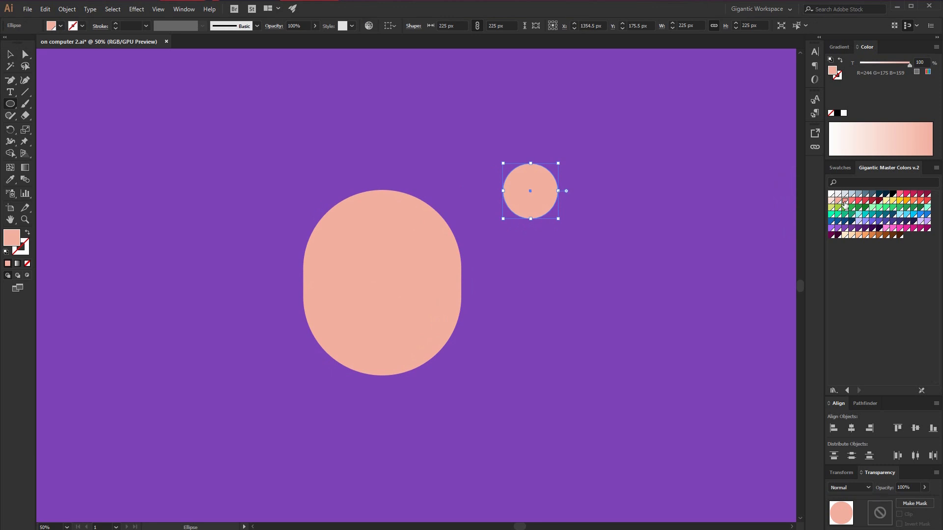
Place the 225 px coral circle and a duplicate behind both sides of the face as ears, centred horizontally with it.
click(16, 55)
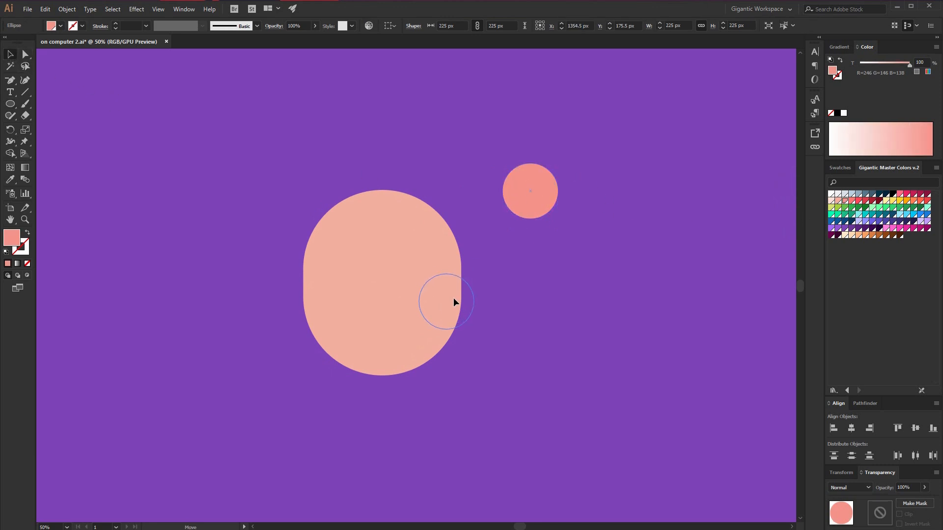
drag(472, 299, 307, 317)
shift+click(472, 305)
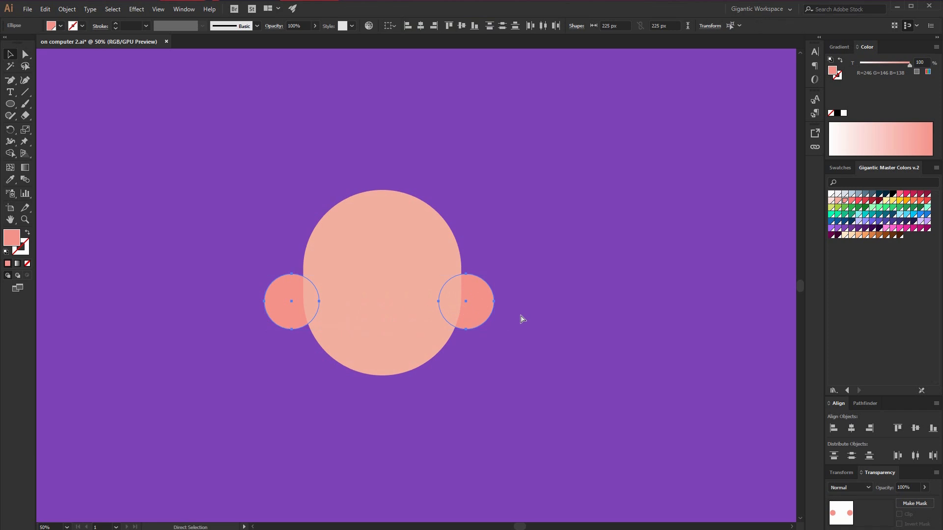
drag(269, 348, 269, 348)
click(852, 429)
click(620, 354)
Duplicate the face shape as yellow hair, enlarge it to about 766 × 900 px, and move it up behind the head.
click(388, 278)
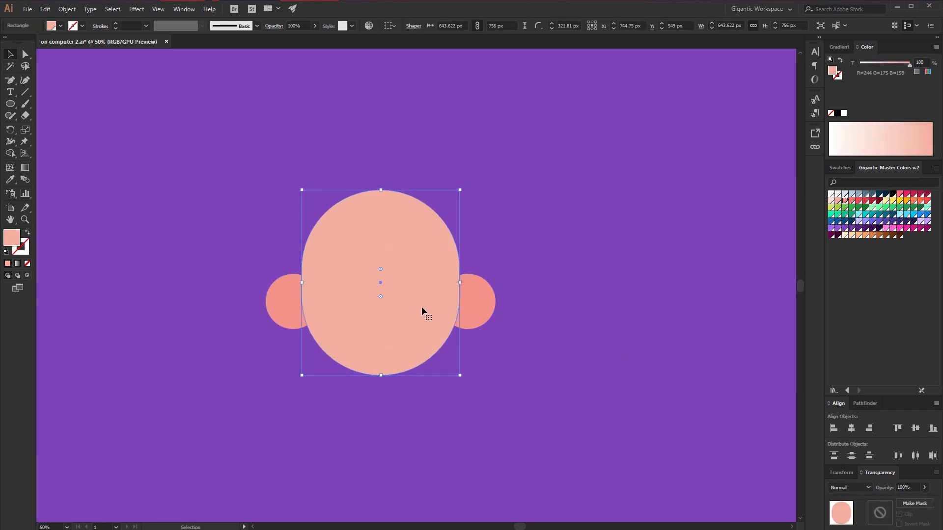
key(a)
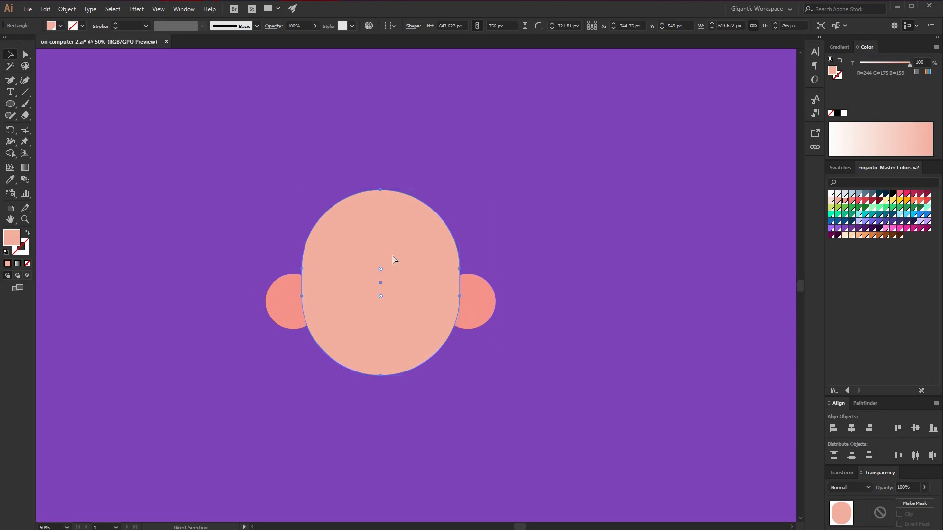
key(v)
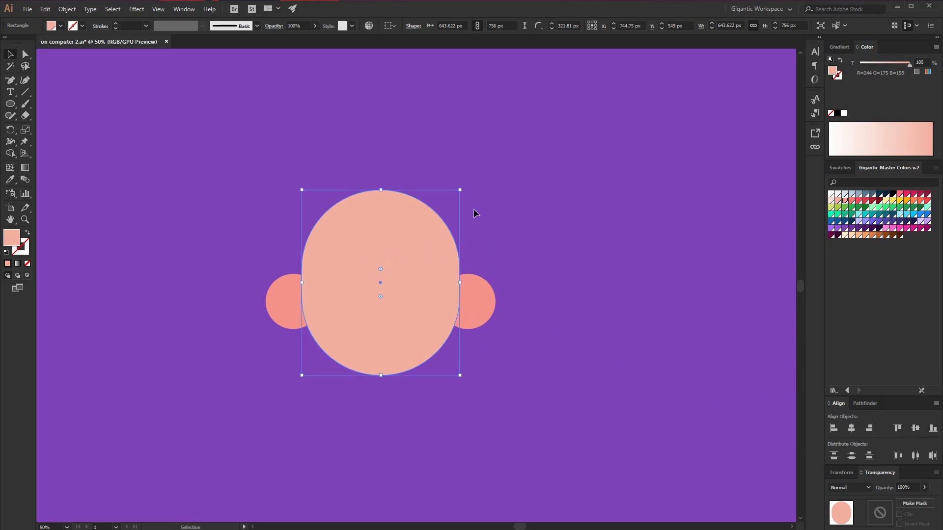
click(893, 200)
drag(459, 190, 474, 172)
drag(441, 299, 435, 276)
key(ctrl+shift+bracketleft)
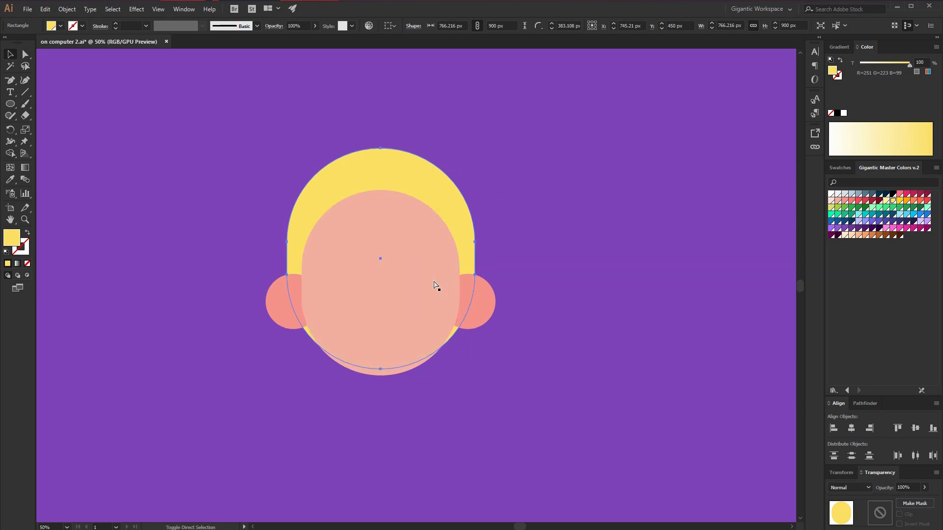
click(595, 258)
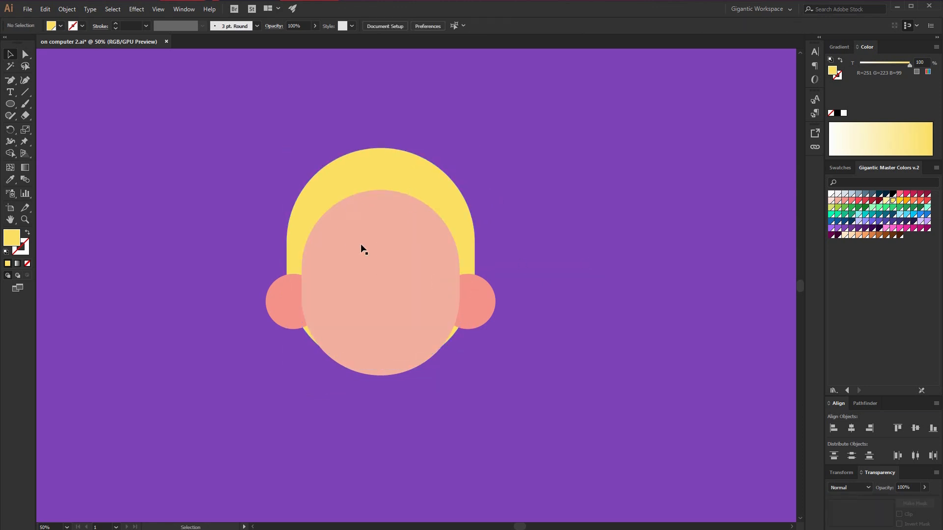
Draw a yellow rectangle about 342 × 414 px over the left half of the forehead and duplicate it over the right half.
key(m)
drag(382, 176, 297, 276)
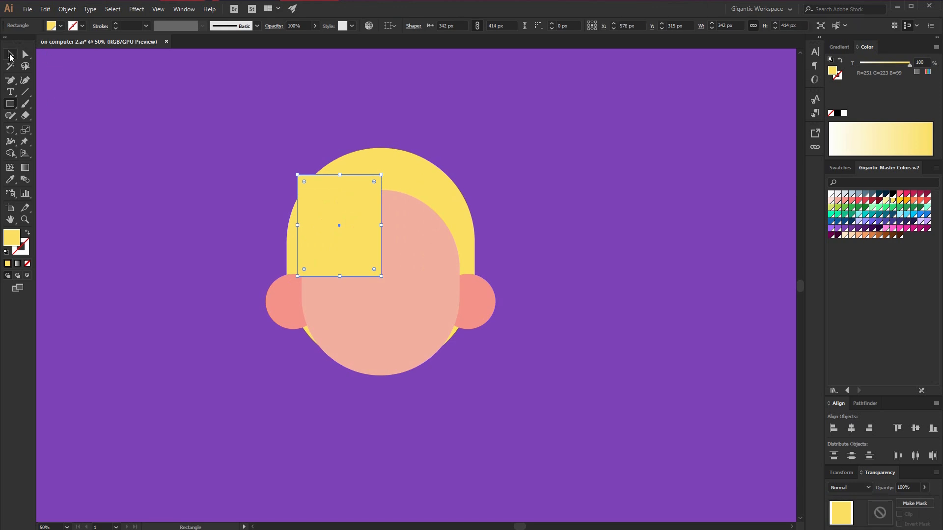
click(9, 56)
drag(363, 231, 448, 231)
key(shift+Left)
click(529, 195)
Round the left fringe rectangle's lower-left corner generously and its upper-left corner to a radius of about 154 px.
click(339, 209)
click(27, 55)
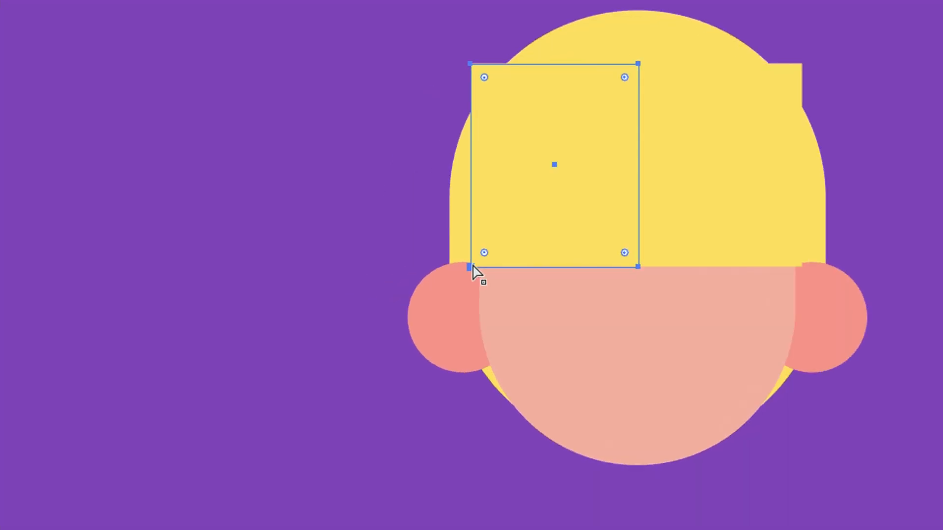
click(297, 276)
drag(484, 253, 612, 158)
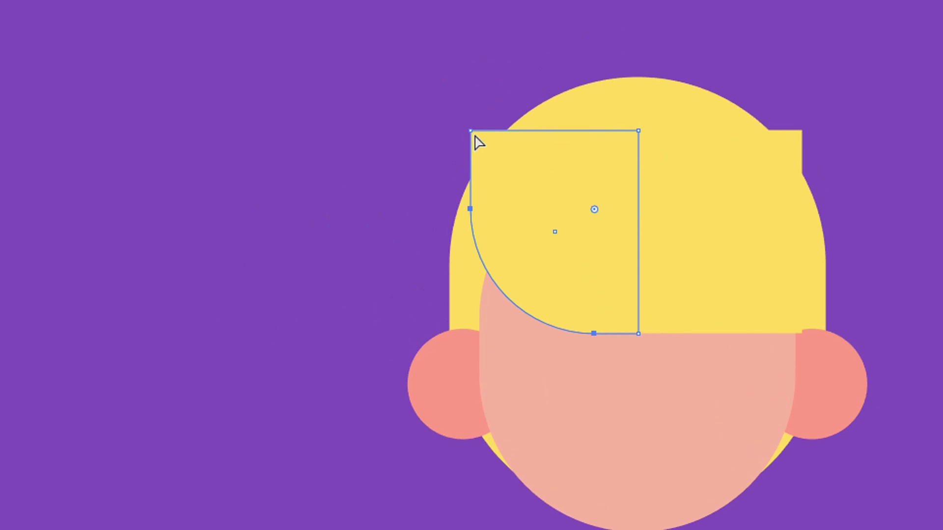
click(471, 133)
drag(484, 147, 547, 202)
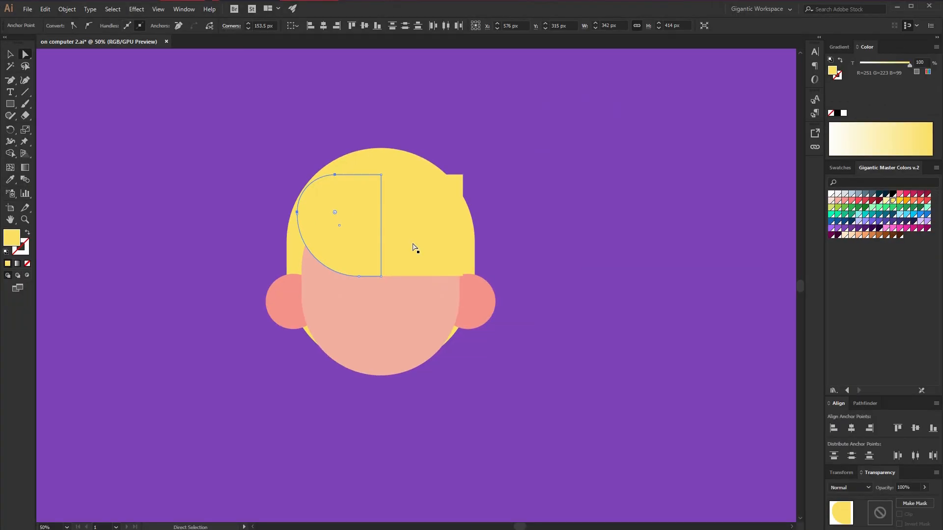
Round the lower-left and upper-right corners of the right fringe rectangle to a radius of about 228 px.
key(ctrl+z)
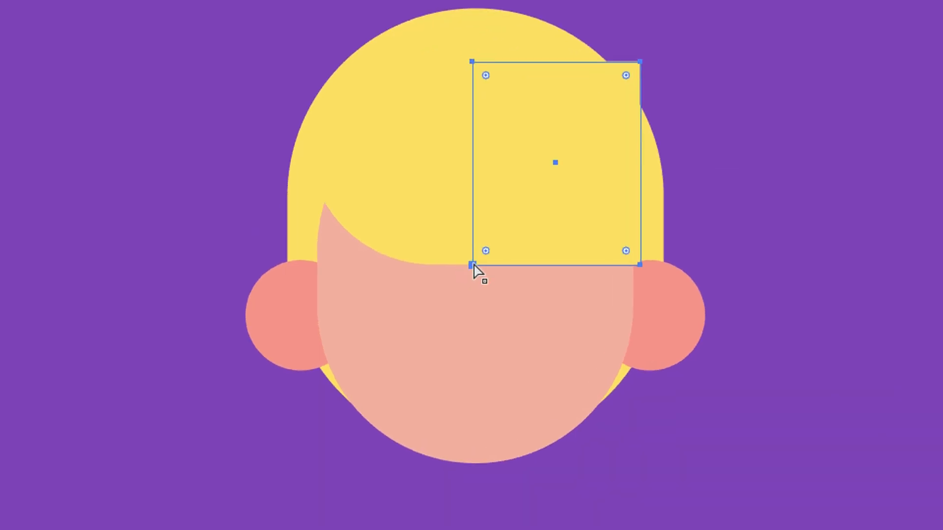
click(380, 276)
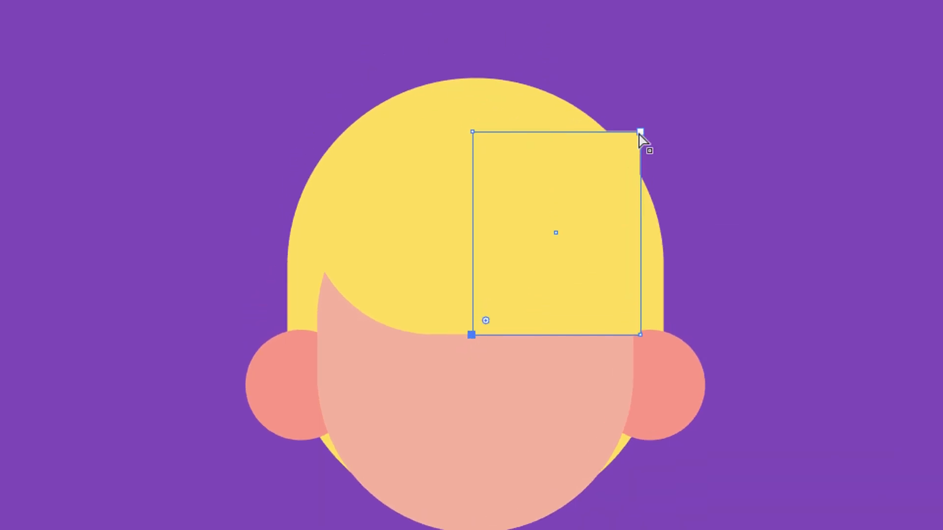
drag(486, 322, 599, 219)
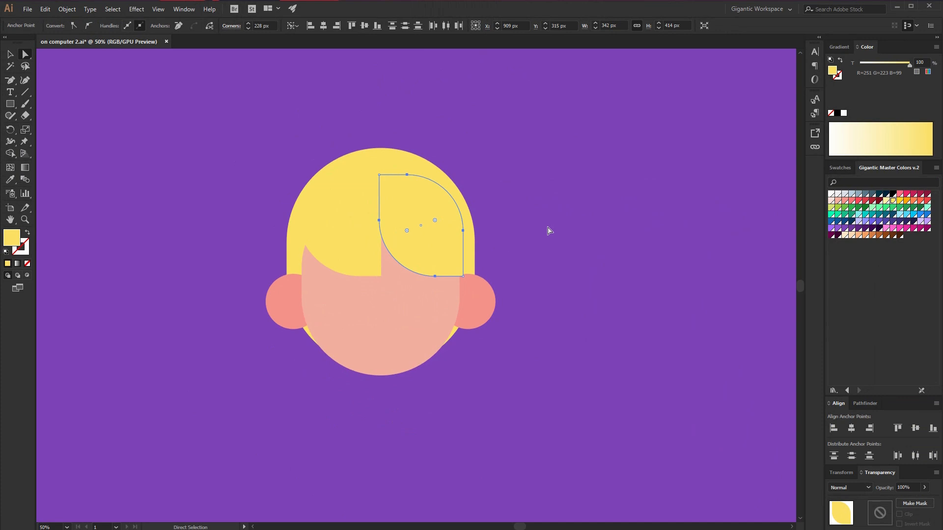
click(554, 216)
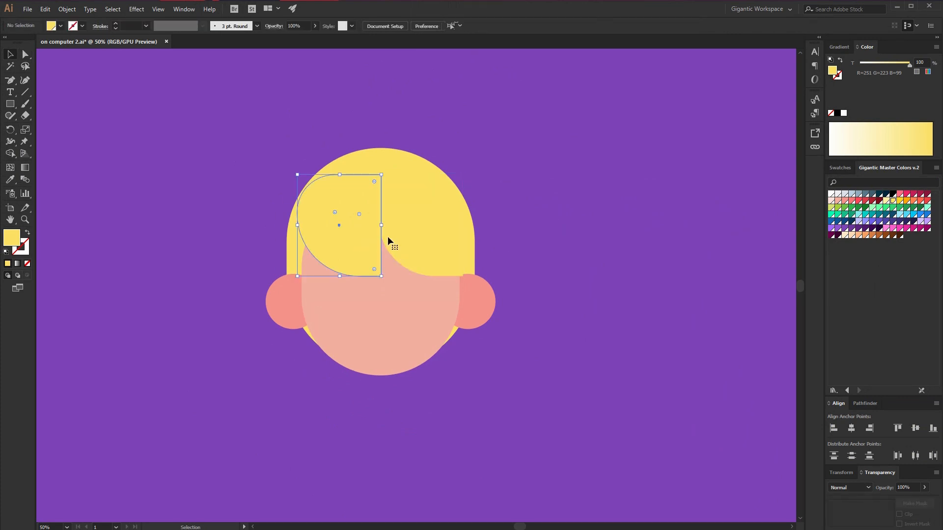
Nudge both fringe shapes slightly upward and raise the pair of ears a little on the head.
shift+click(420, 229)
key(shift+Up)
click(476, 213)
right_click(519, 239)
click(503, 275)
key(ctrl+alt+2)
click(535, 271)
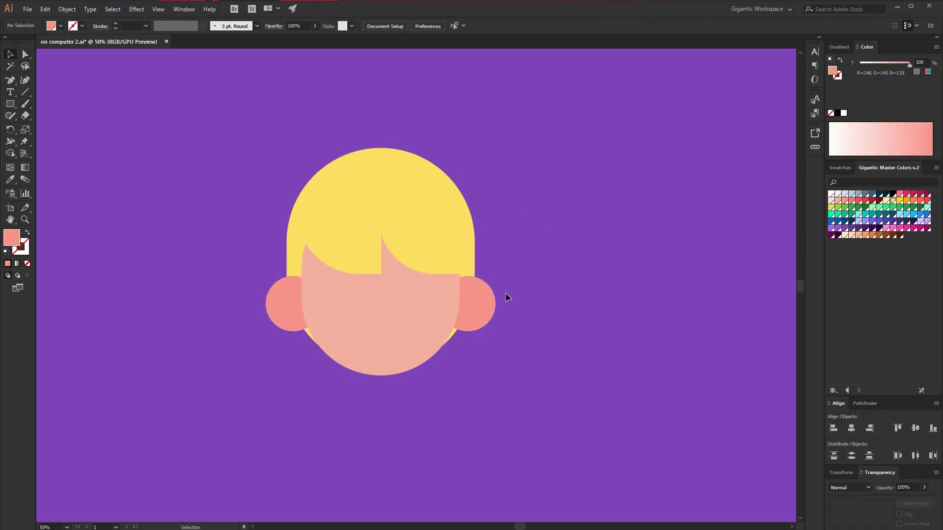
drag(488, 309, 488, 302)
click(521, 292)
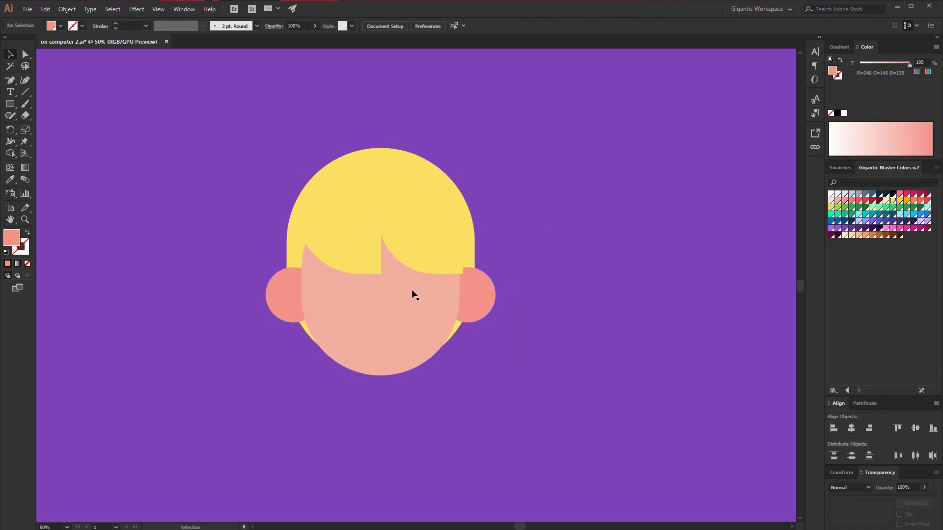
Draw a circle about 153 px wide on the left side of the face and fill it with dark navy.
key(ctrl+plus)
key(l)
drag(323, 294, 373, 344)
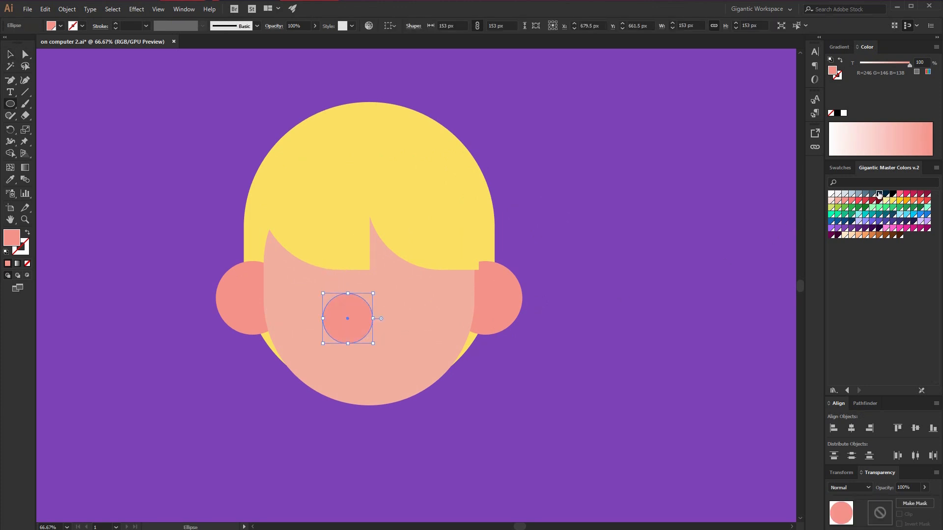
click(880, 194)
Cover the navy circle's lower half with a rectangle about 477 × 135 px and subtract it to leave a half circle.
key(m)
drag(426, 361, 270, 318)
click(10, 54)
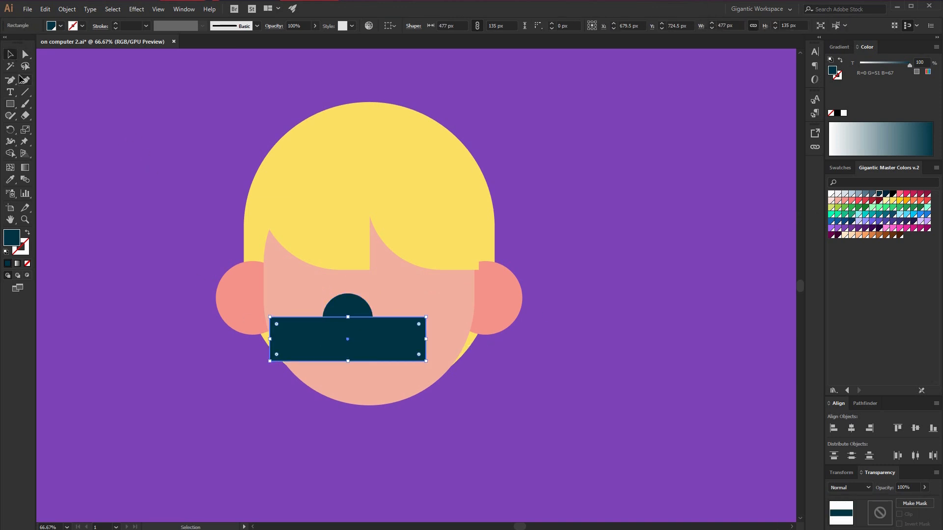
shift+click(334, 306)
key(ctrl+plus)
key(ctrl+plus)
key(ctrl+plus)
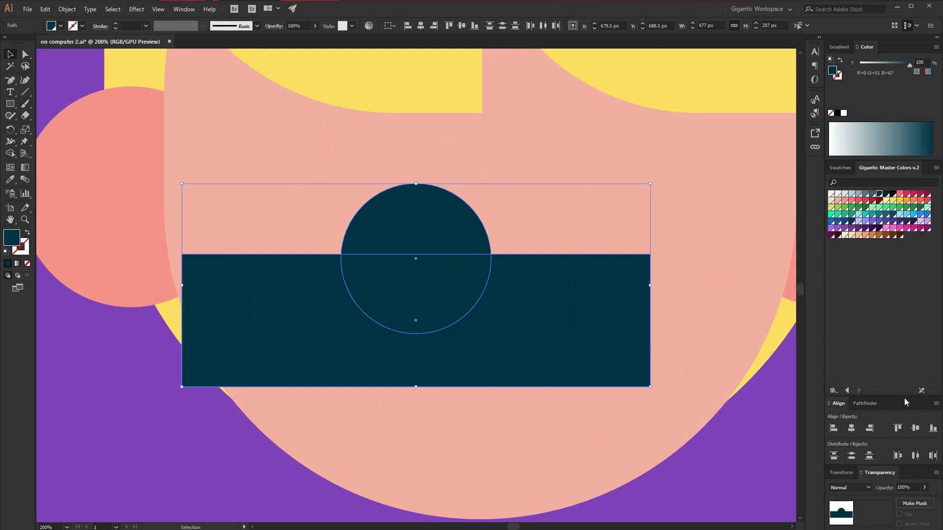
click(865, 404)
click(851, 432)
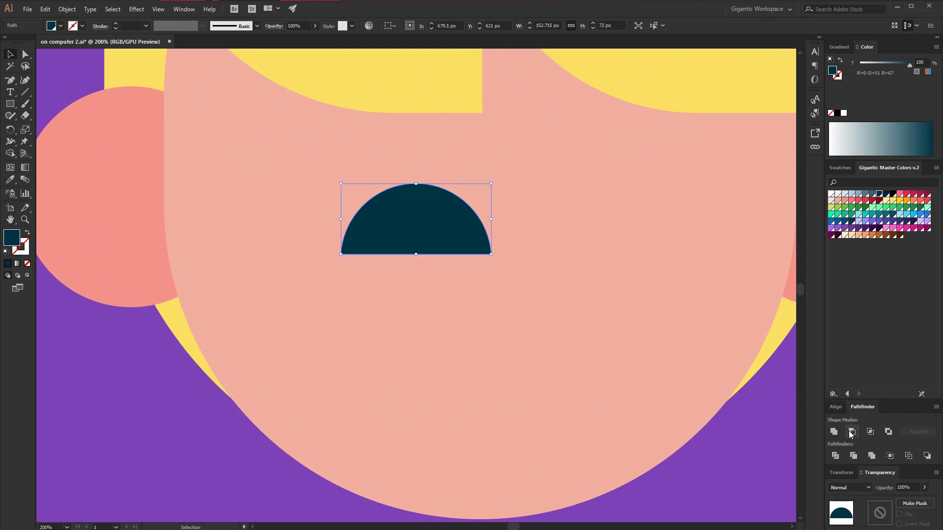
Scale the half circle to about 115 × 54 px as the left eye and duplicate it level on the right side.
drag(490, 186, 681, 178)
shift+click(317, 177)
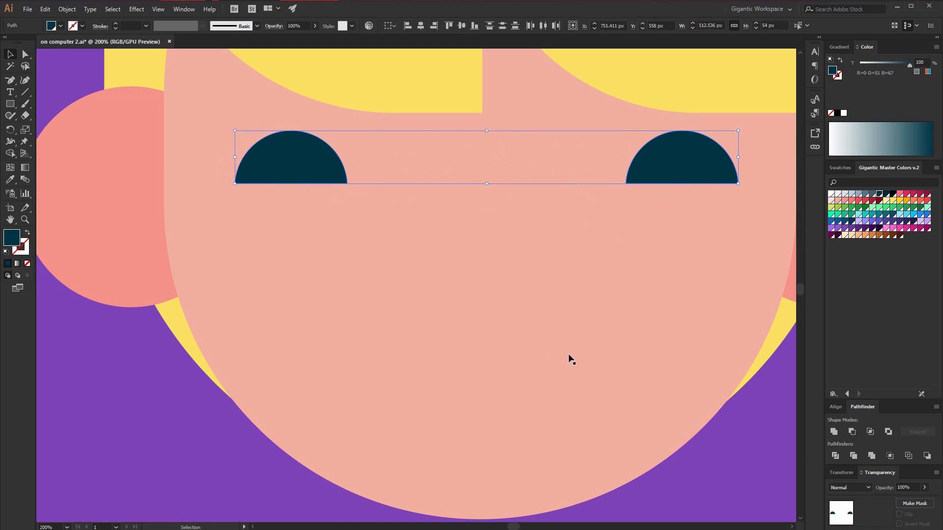
click(698, 378)
Duplicate an eye below as a mouth, flip it upside down, enlarge it to about 295 × 139 px, and fill it white.
drag(658, 172, 476, 340)
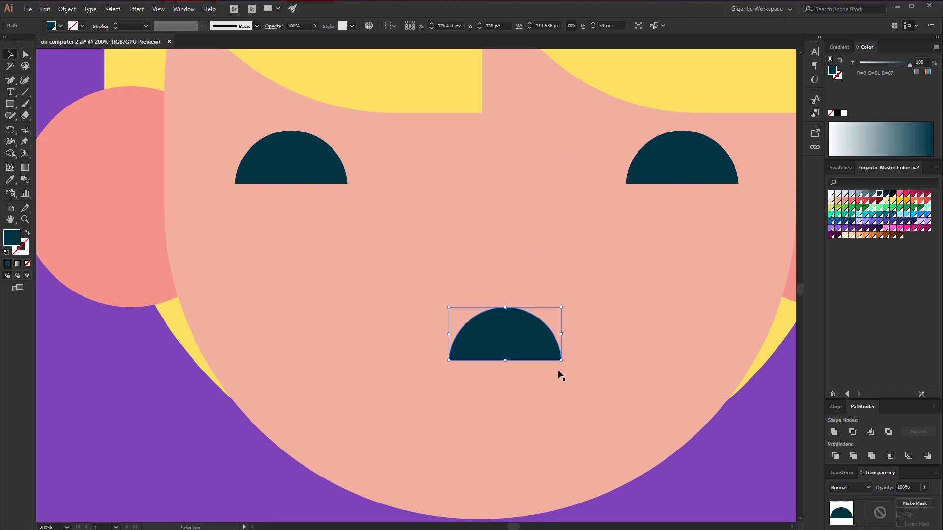
drag(566, 361, 445, 302)
drag(560, 308, 650, 266)
click(831, 194)
Group the two navy eyes.
click(316, 183)
shift+click(702, 182)
key(a)
key(v)
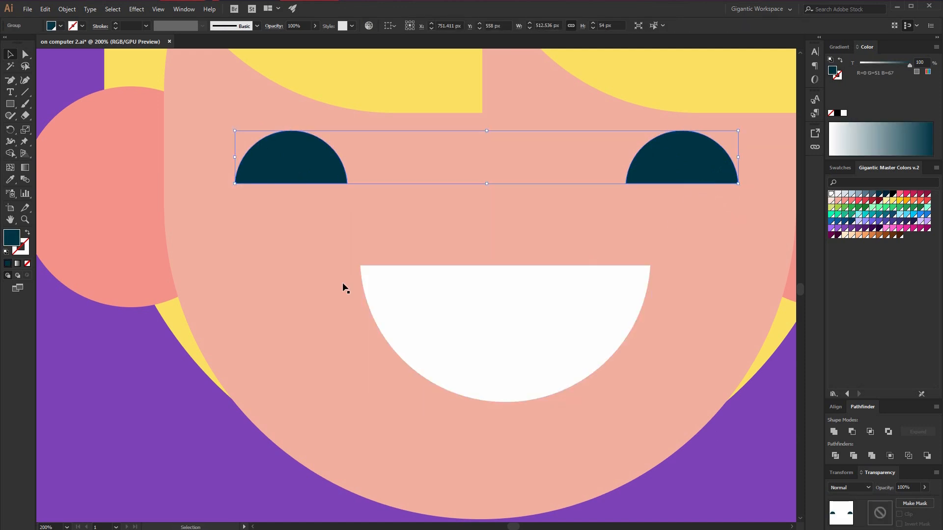
Enlarge the white mouth slightly from its centre.
key(ctrl+1)
click(406, 366)
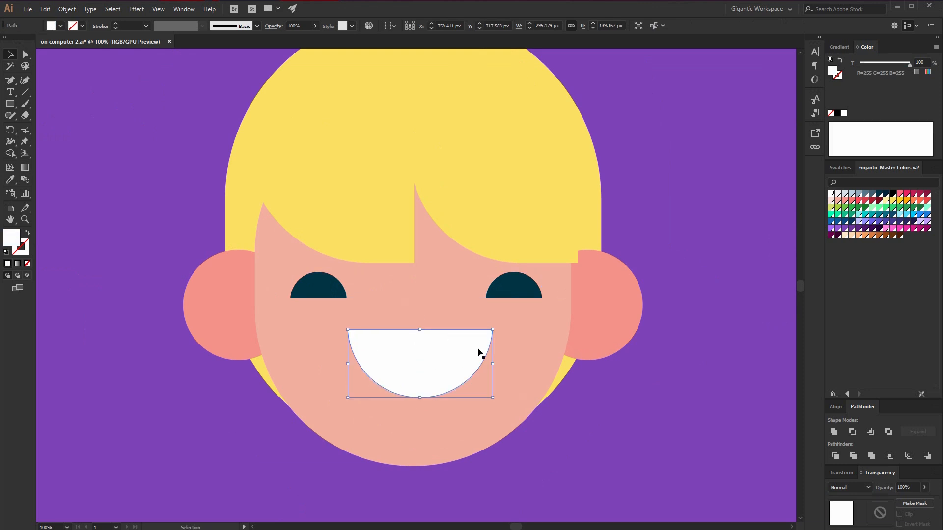
drag(492, 331, 501, 322)
key(ctrl+shift+a)
Draw a coral cheek circle about 135 px wide beside the mouth, duplicate it on the other side, and group both cheeks.
key(l)
drag(295, 317, 361, 383)
click(843, 201)
key(v)
drag(333, 343, 514, 343)
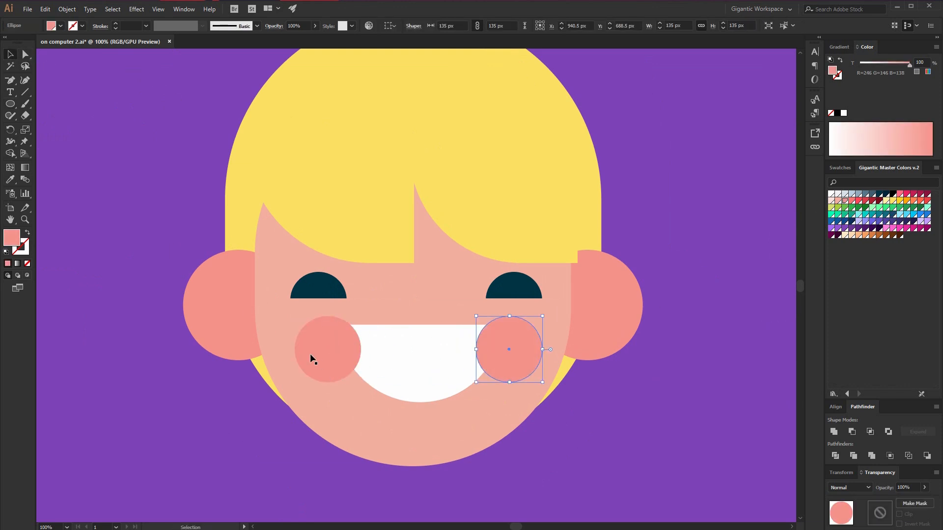
shift+click(317, 357)
key(ctrl+g)
Bring the white mouth in front of the cheeks and centre the facial features horizontally on the head.
click(403, 368)
key(ctrl+shift+bracketright)
key(ctrl+minus)
click(599, 144)
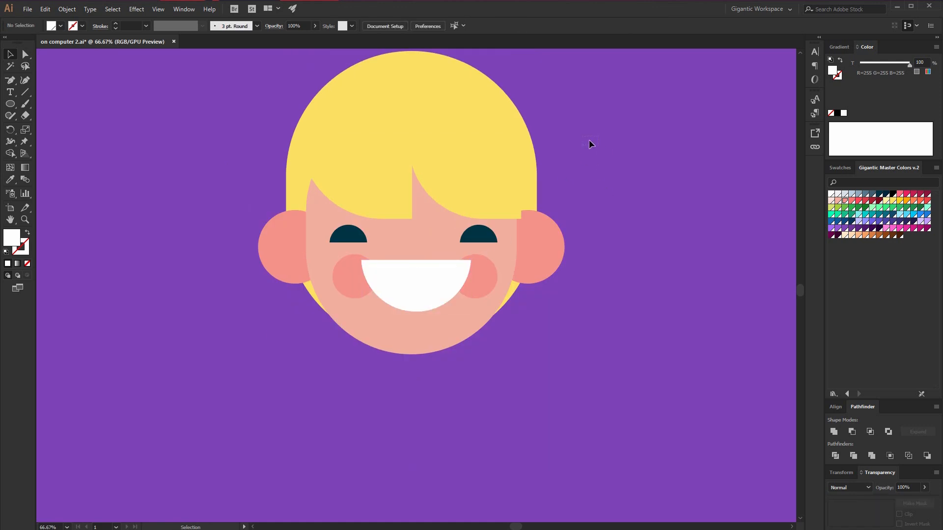
key(ctrl+a)
click(835, 407)
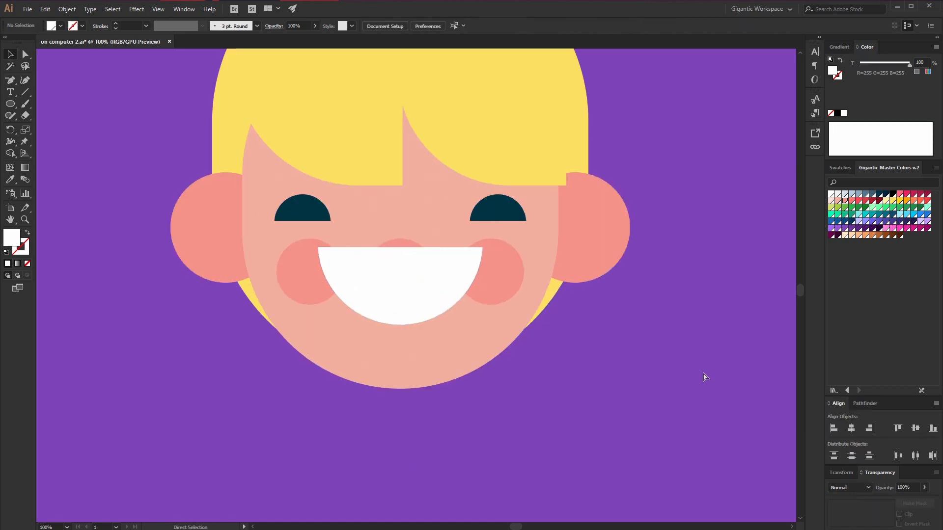
Move the middle coral circle behind the mouth up between the eyes as the nose.
key(ctrl+plus)
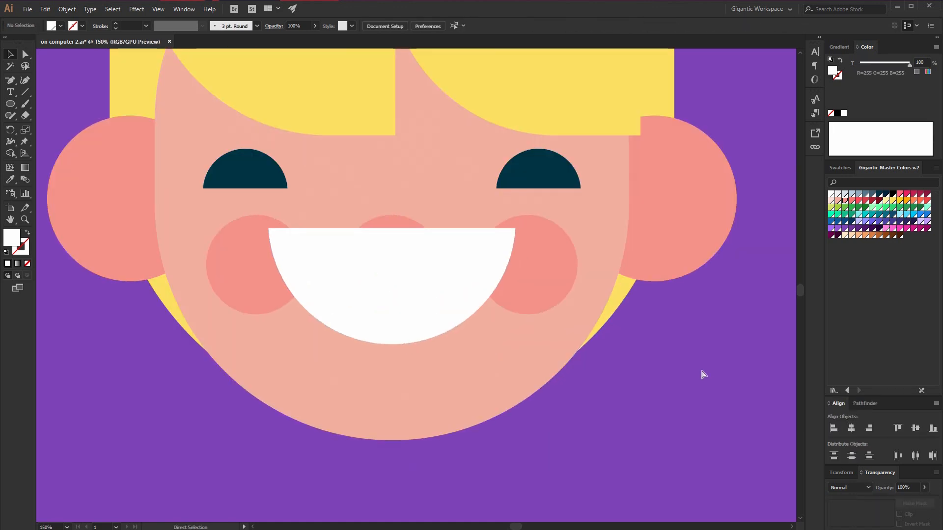
click(381, 221)
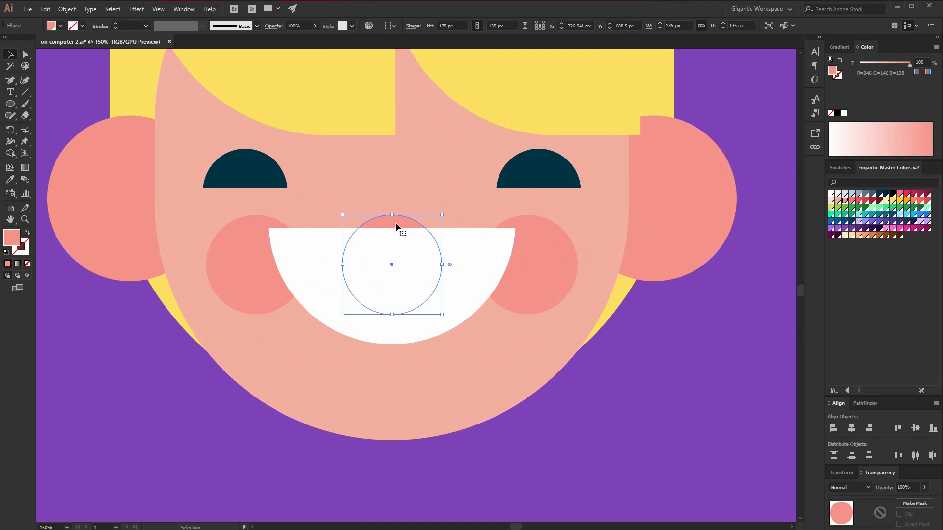
drag(393, 217, 391, 167)
Subtract a 315 × 117 px rectangle from the nose circle's lower half and scale the remaining half circle to about 96 × 45 px.
key(m)
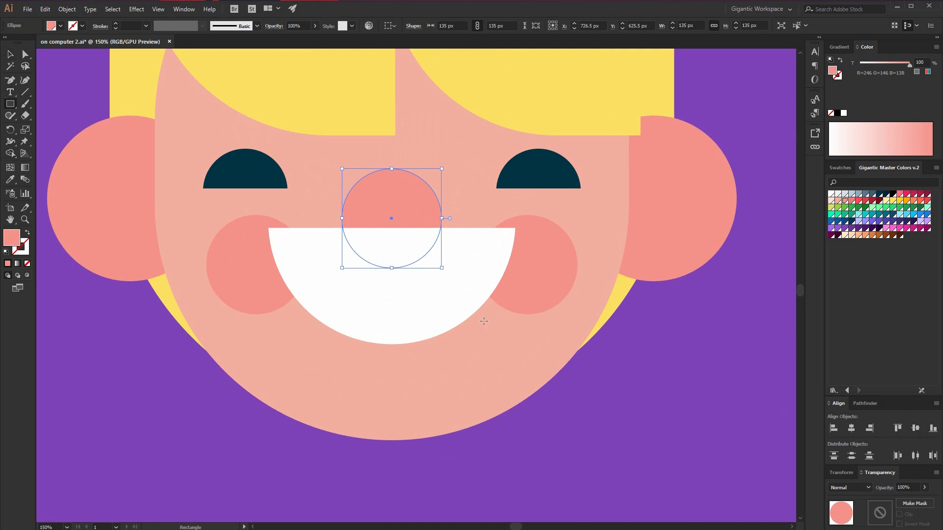
drag(495, 304, 260, 215)
click(9, 56)
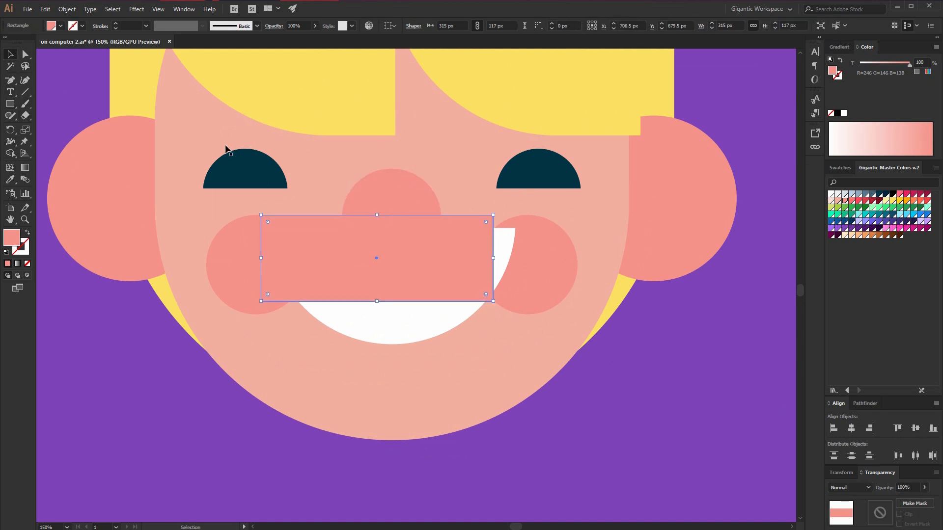
shift+click(387, 206)
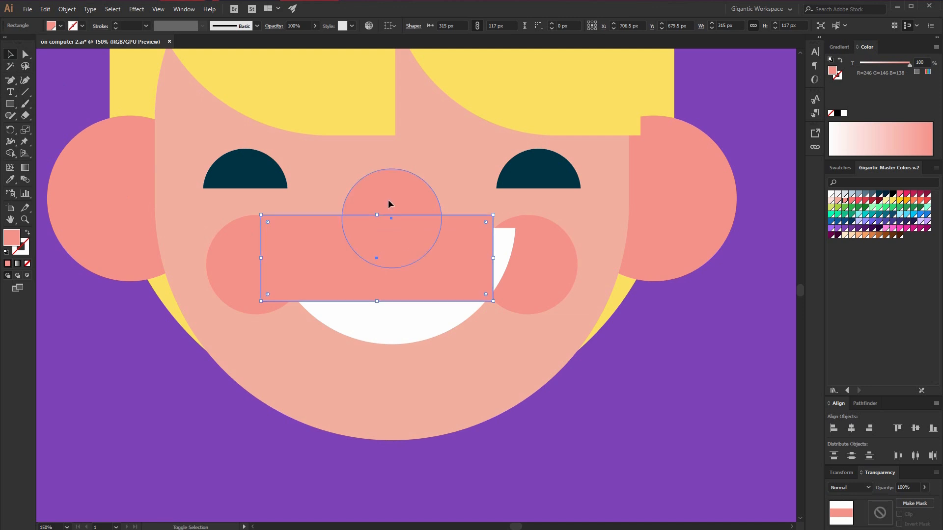
click(864, 403)
click(852, 431)
drag(433, 168, 425, 177)
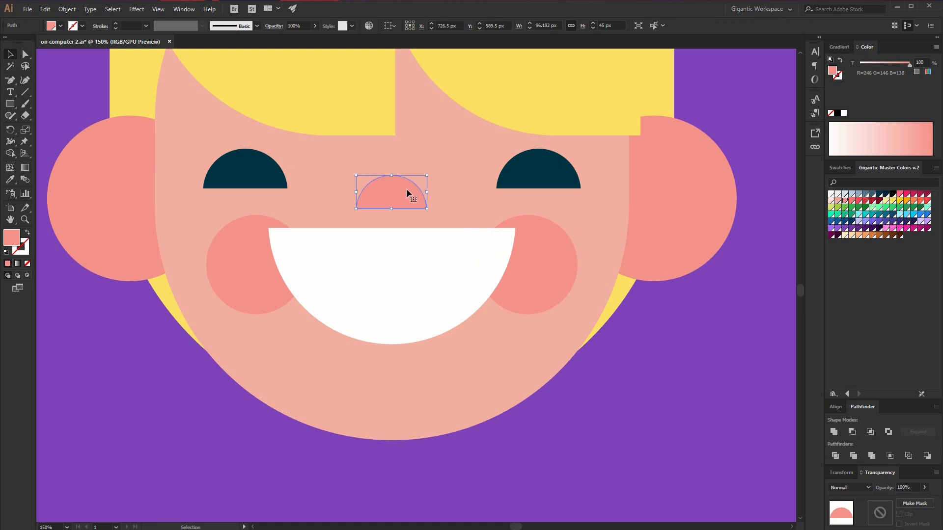
Round the two upper corners of the white mouth.
click(314, 264)
click(26, 54)
click(279, 243)
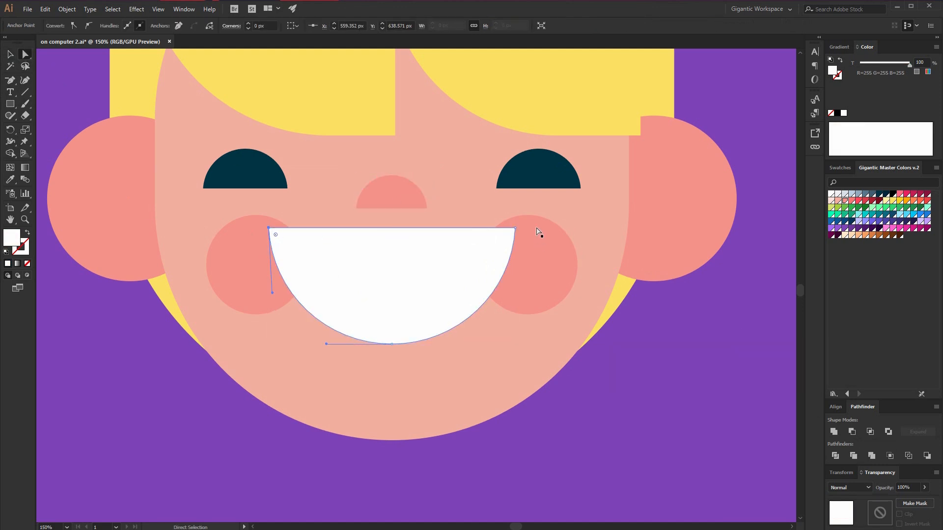
click(511, 231)
drag(510, 237, 486, 271)
click(9, 55)
click(50, 67)
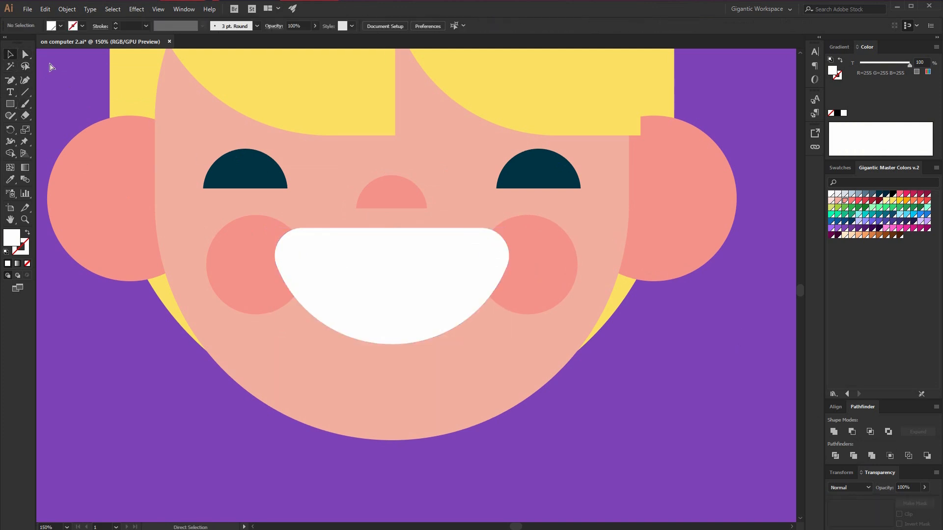
Draw a coral rectangle about 219 × 216 px below the chin as the neck, overlapping the face.
key(ctrl+minus)
key(ctrl+minus)
key(ctrl+minus)
click(463, 289)
click(498, 333)
key(m)
drag(384, 323, 438, 375)
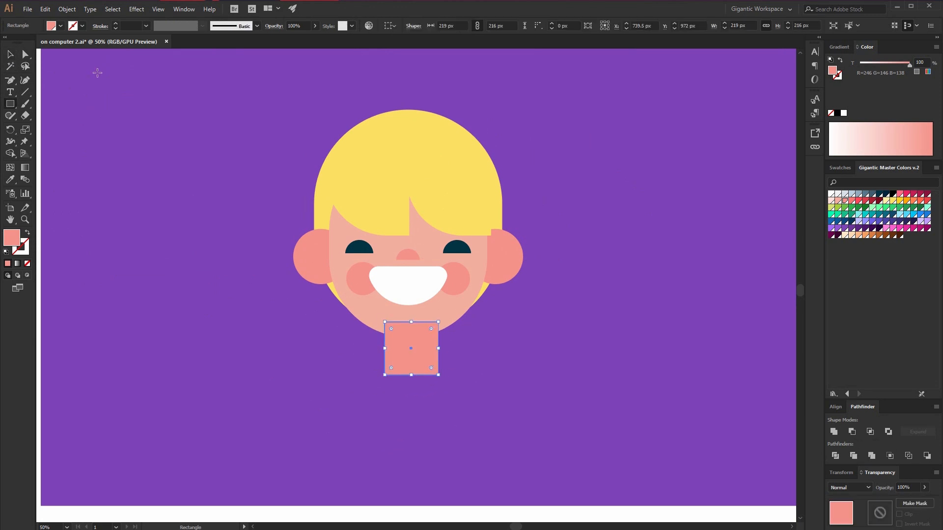
Round the neck's two lower corners fully to 109.5 px and send the neck behind the head.
click(27, 56)
drag(371, 393, 446, 345)
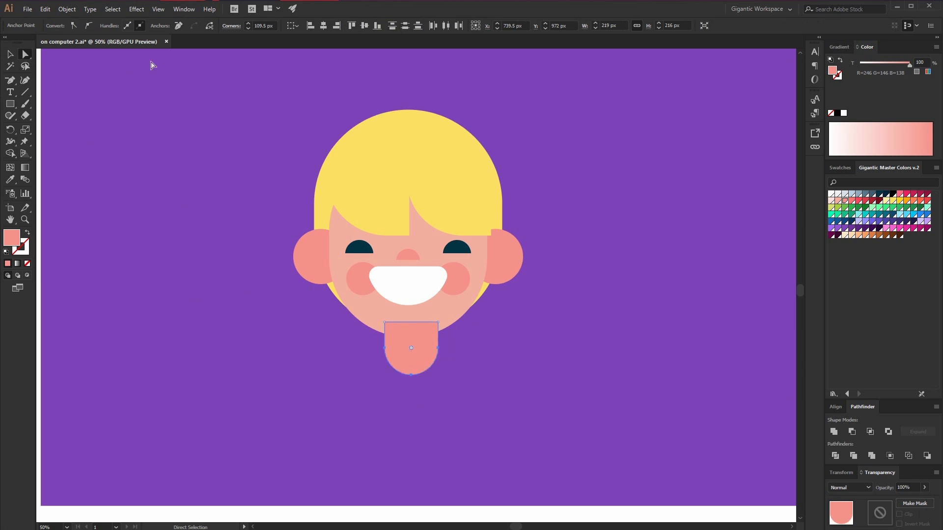
click(9, 56)
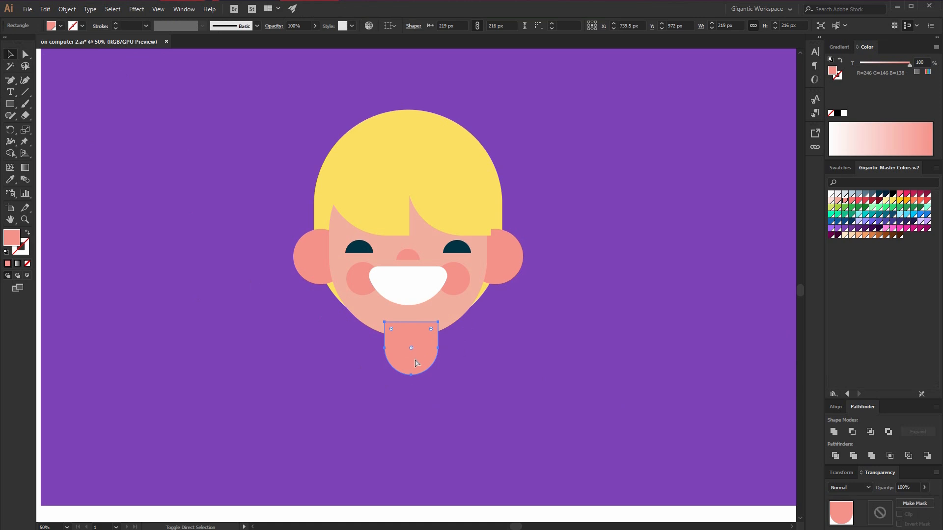
key(ctrl+shift+bracketleft)
click(496, 183)
click(592, 219)
Centre the neck and all head parts horizontally with one another.
key(ctrl+a)
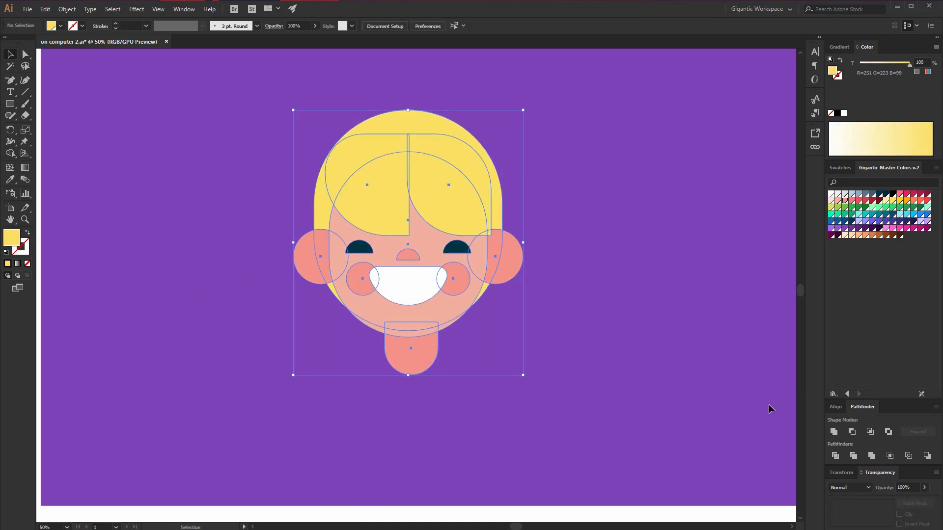
click(836, 407)
click(852, 428)
click(554, 183)
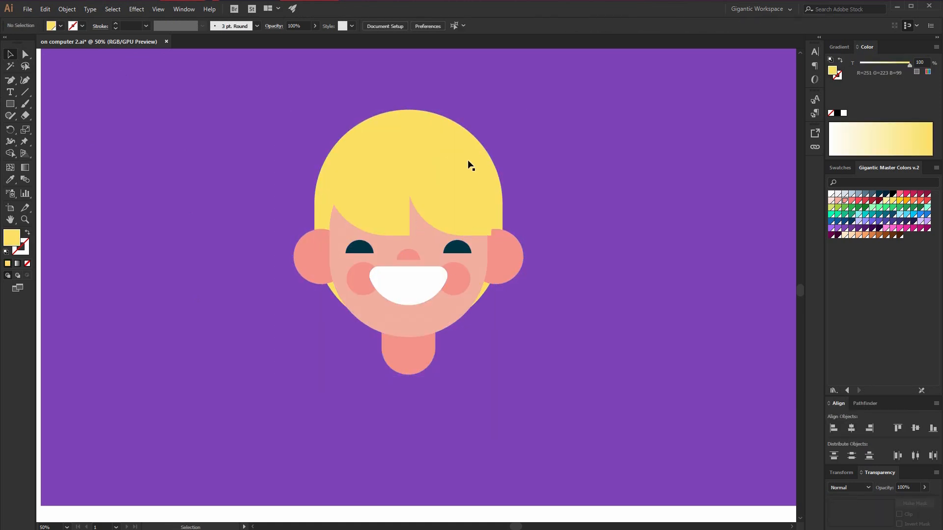
Group the head with the neck, scale the group down and move it up to leave room for a body.
key(ctrl+a)
key(ctrl+g)
drag(524, 112, 491, 200)
key(ctrl+equal)
click(516, 208)
drag(441, 245, 472, 154)
click(483, 296)
drag(457, 221, 438, 209)
click(498, 312)
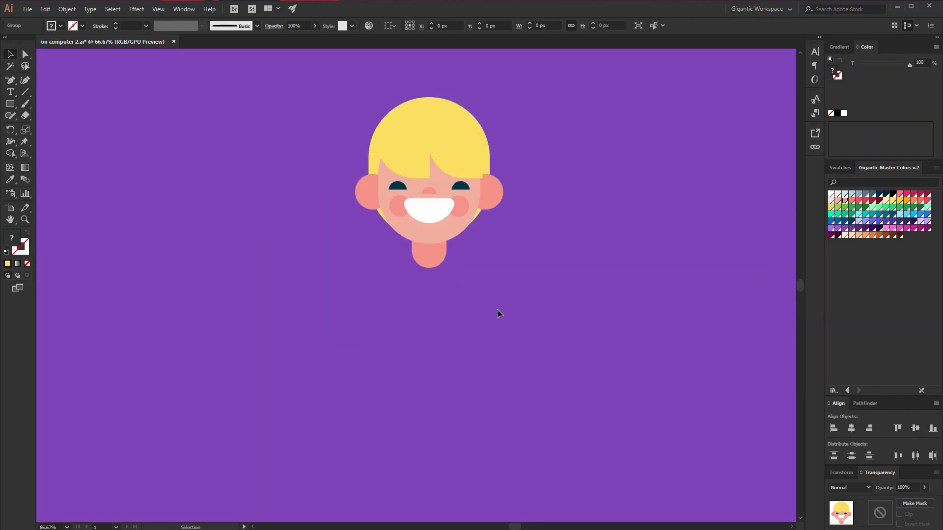
Draw a magenta torso rectangle about 342 × 252 px below the head and round its upper corners to 34.5 px.
key(m)
mouse_move(369, 247)
mouse_down()
mouse_move(444, 329)
mouse_move(491, 326)
mouse_move(482, 330)
mouse_up()
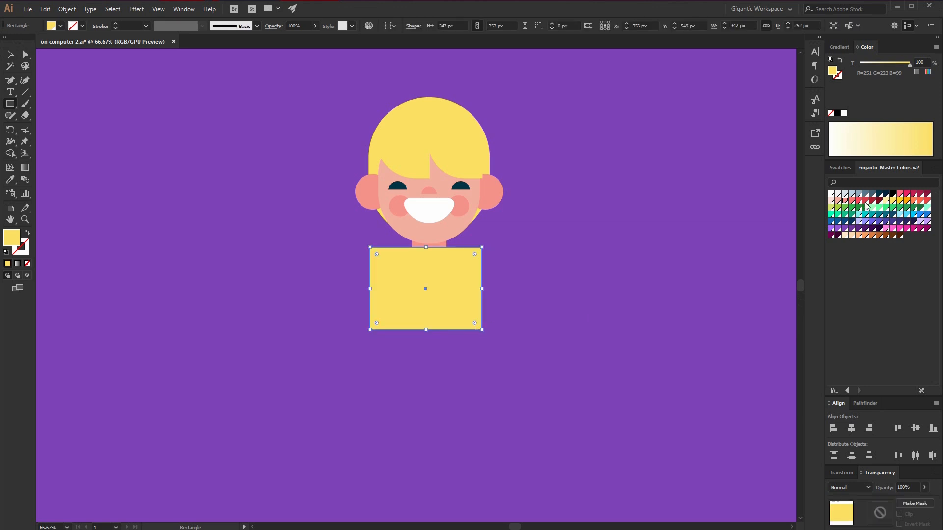
click(907, 228)
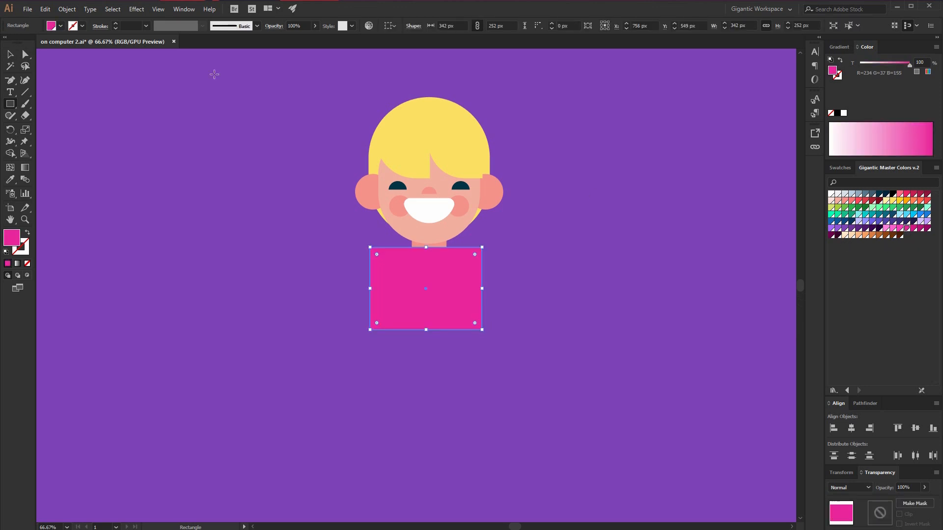
click(27, 55)
drag(359, 247, 471, 264)
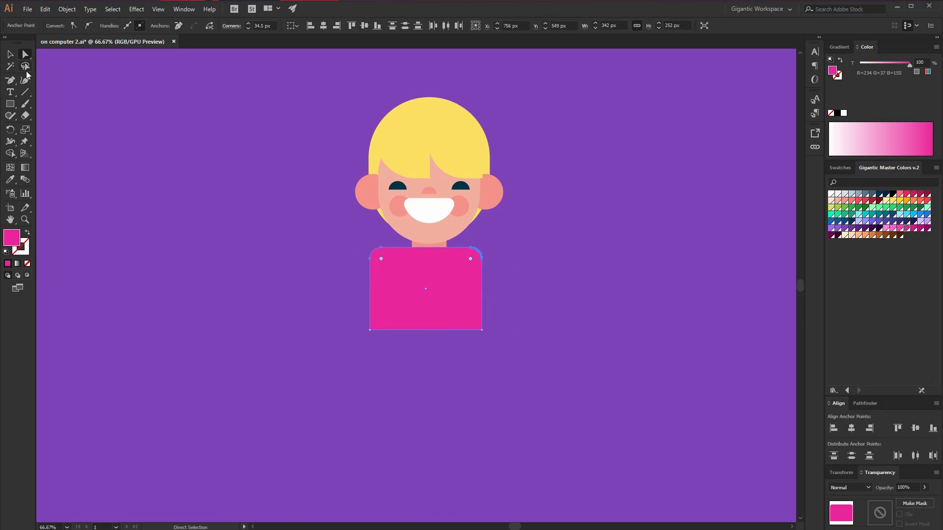
click(10, 55)
click(324, 275)
Send the torso behind the neck and centre it horizontally with the head.
click(371, 283)
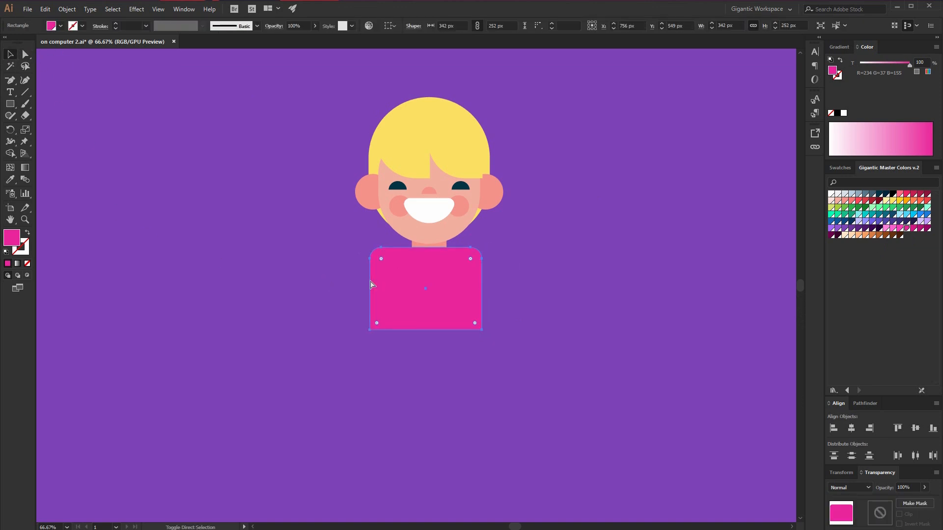
key(ctrl+shift+[)
key(ctrl+a)
key(a)
click(599, 309)
Draw a laptop lid rectangle about 783 × 414 px over the torso and fill it with turquoise (R=0 G=206 B=200).
key(m)
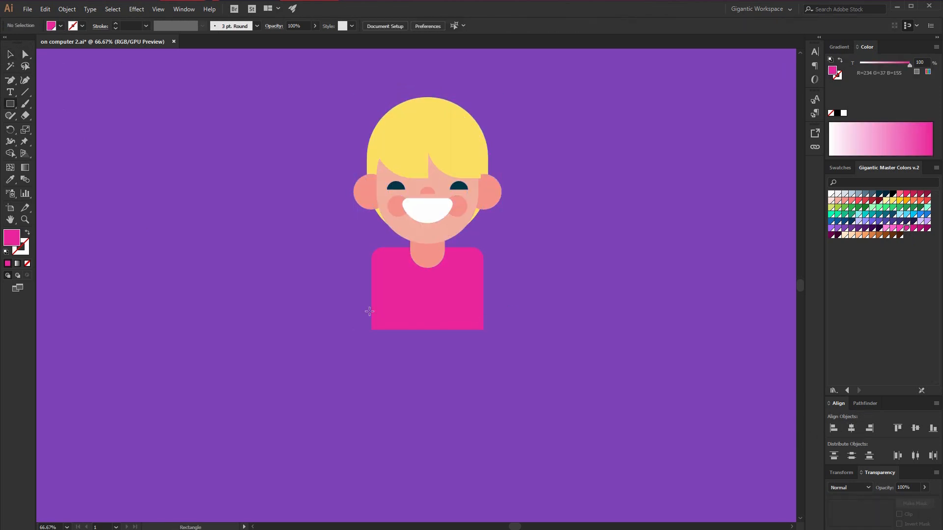
drag(307, 259, 564, 395)
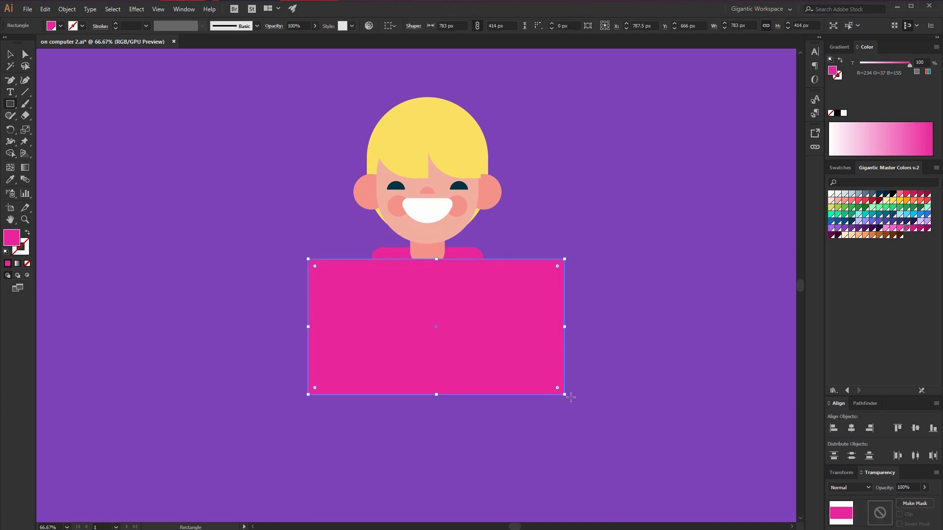
click(866, 215)
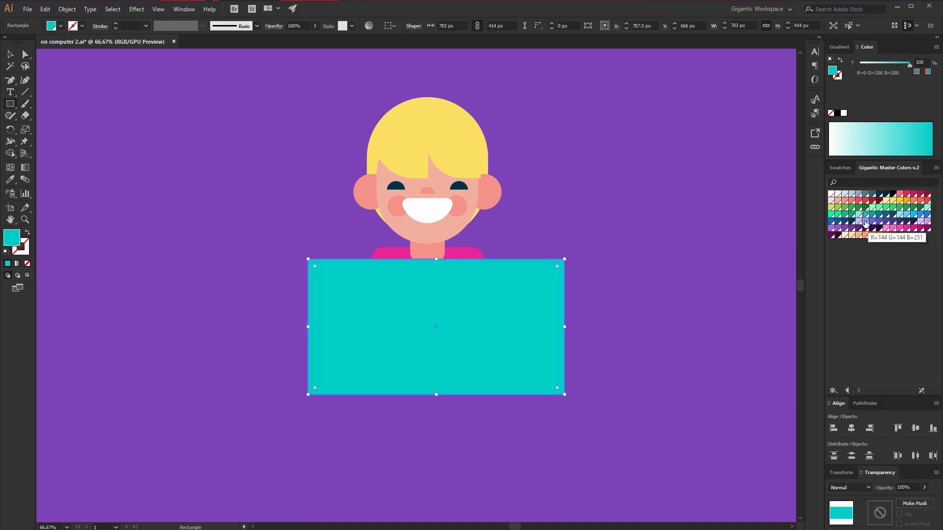
Round the laptop lid's two upper corners to about 39.76 px.
key(a)
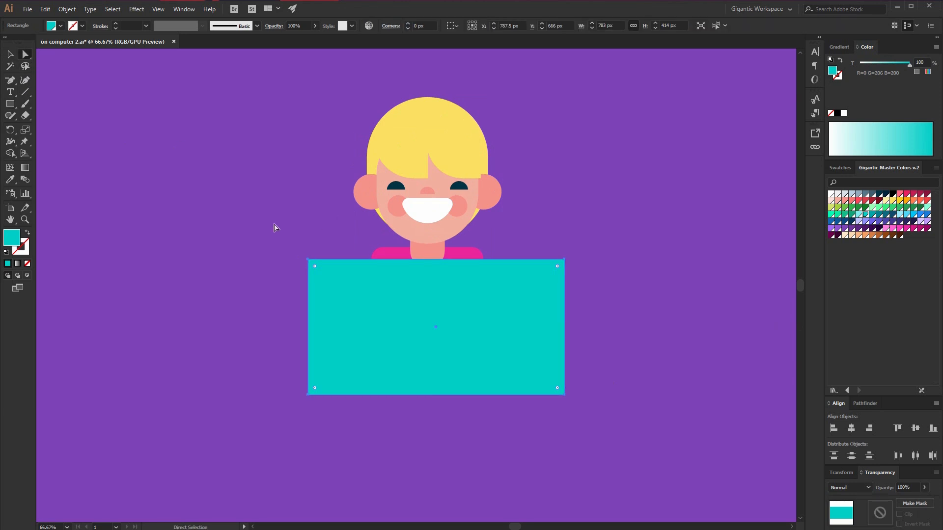
drag(322, 273, 322, 272)
click(558, 274)
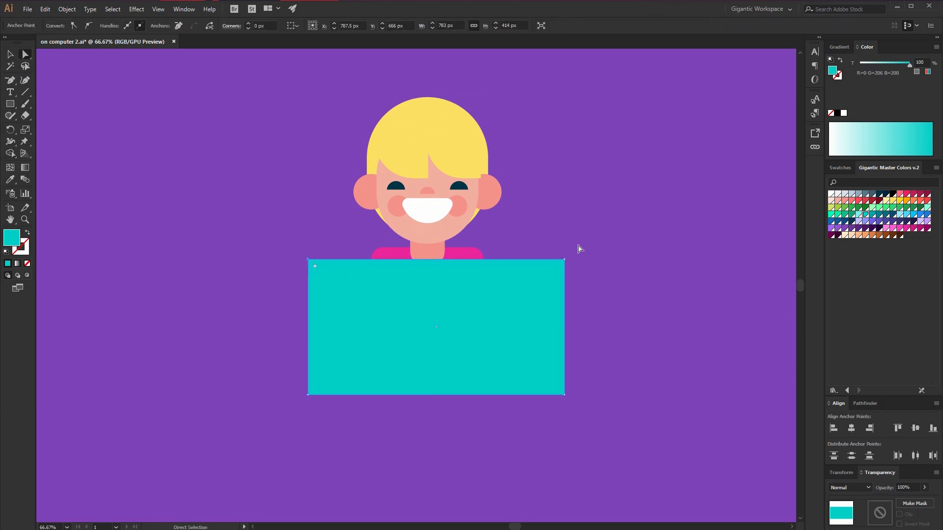
click(563, 259)
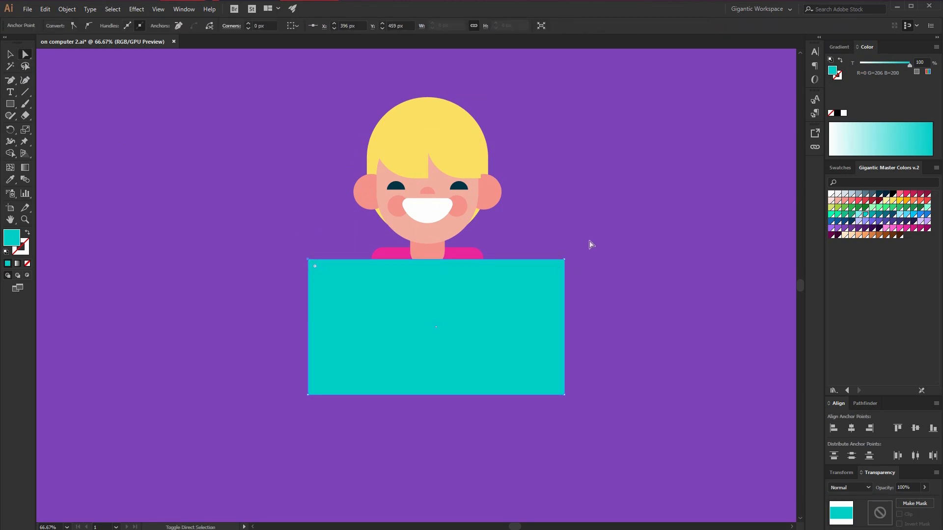
click(556, 271)
drag(557, 272, 557, 282)
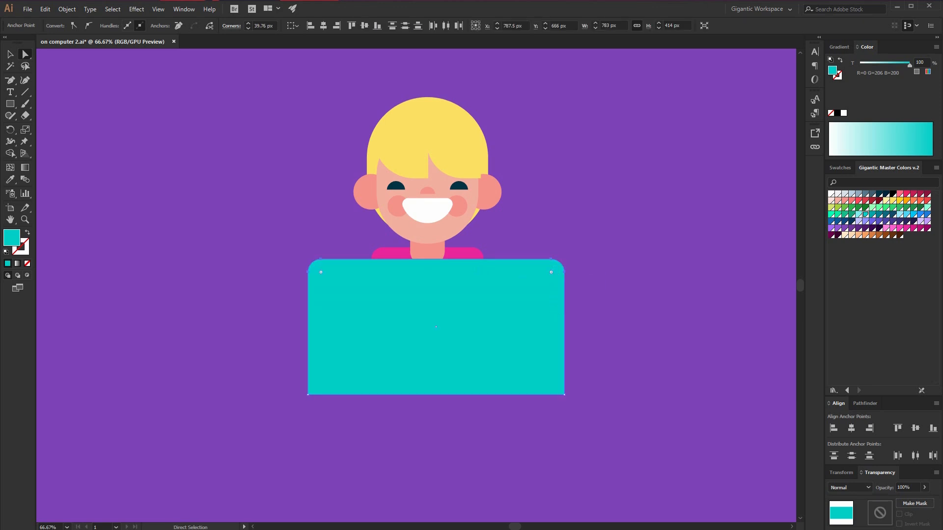
click(11, 55)
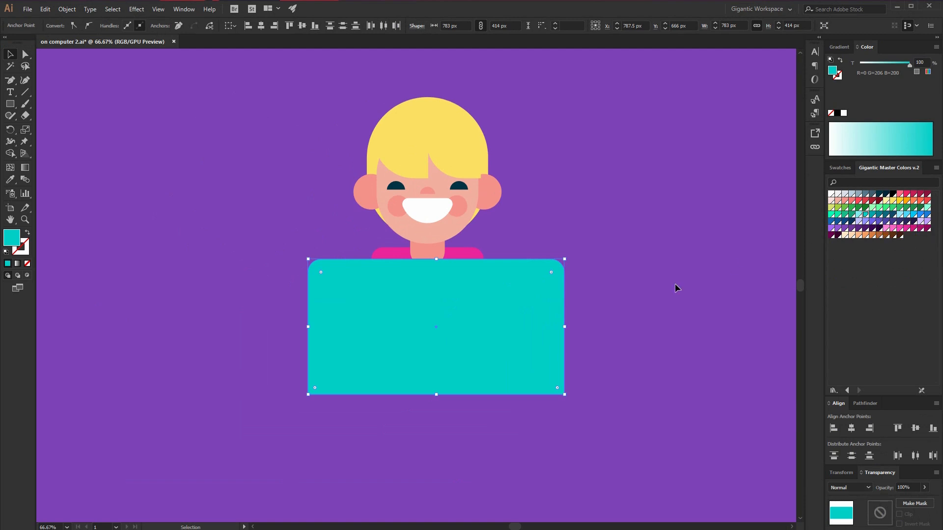
Shift the laptop lid slightly down and centre it horizontally with the character.
drag(535, 310, 527, 313)
key(ctrl+a)
click(851, 429)
click(109, 103)
Raise the bottom edge of the laptop lid to make it shorter.
click(28, 57)
drag(582, 425, 278, 397)
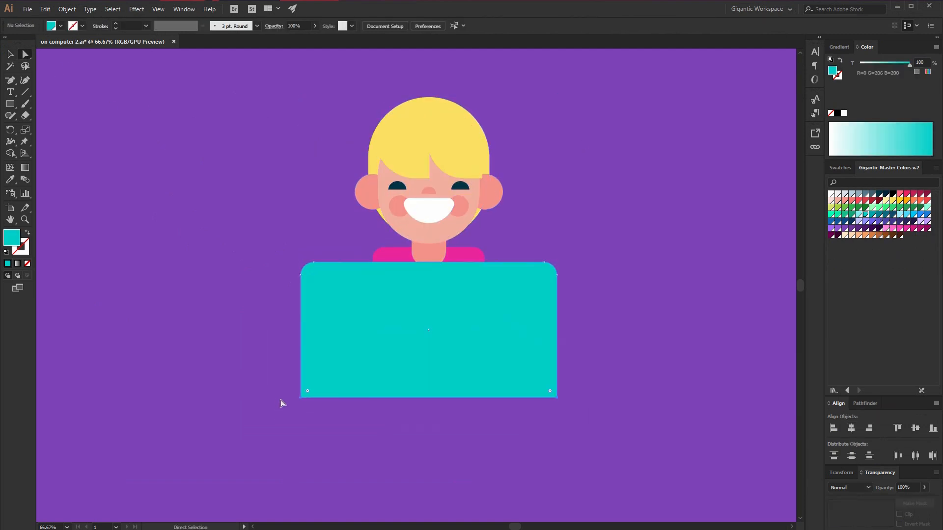
key(Up)
key(Up)
key(Up)
key(shift+Down)
key(shift+Down)
click(10, 55)
click(142, 89)
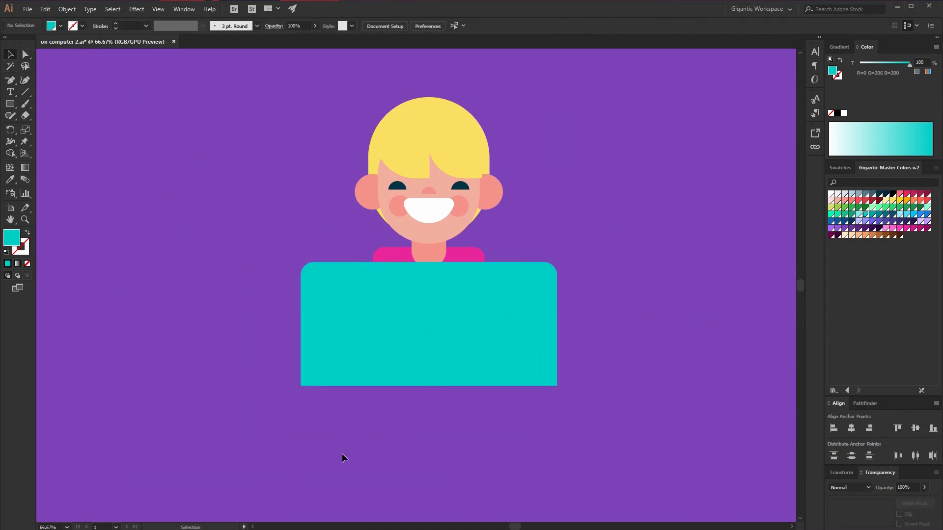
Draw a white circle in the middle of the laptop lid as its logo and centre it horizontally with the artwork.
key(l)
drag(447, 321, 434, 310)
click(831, 194)
click(11, 54)
click(147, 90)
drag(543, 128, 427, 322)
click(851, 429)
click(746, 384)
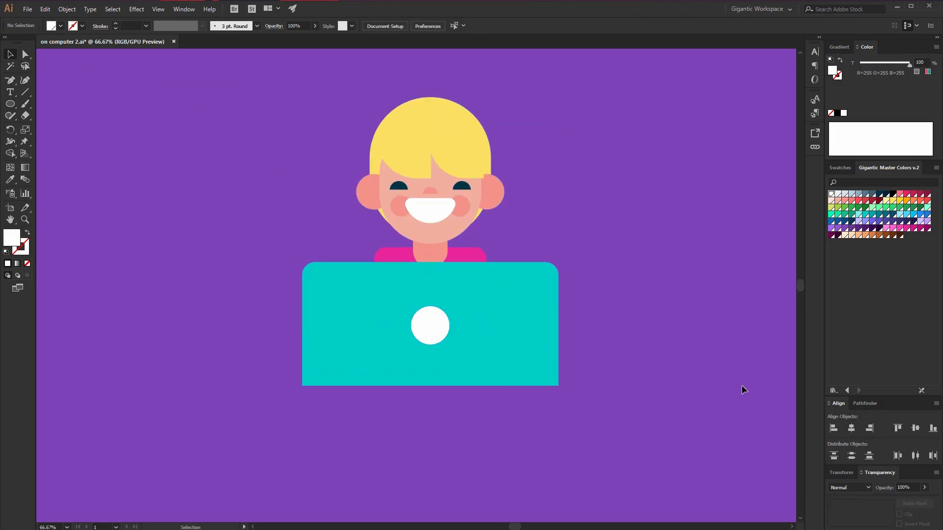
Draw a desk bar about 1647 × 72 px in dark indigo (R=65 G=57 B=140) and nudge it down beneath the laptop.
scroll(742, 386, up, 1)
key(m)
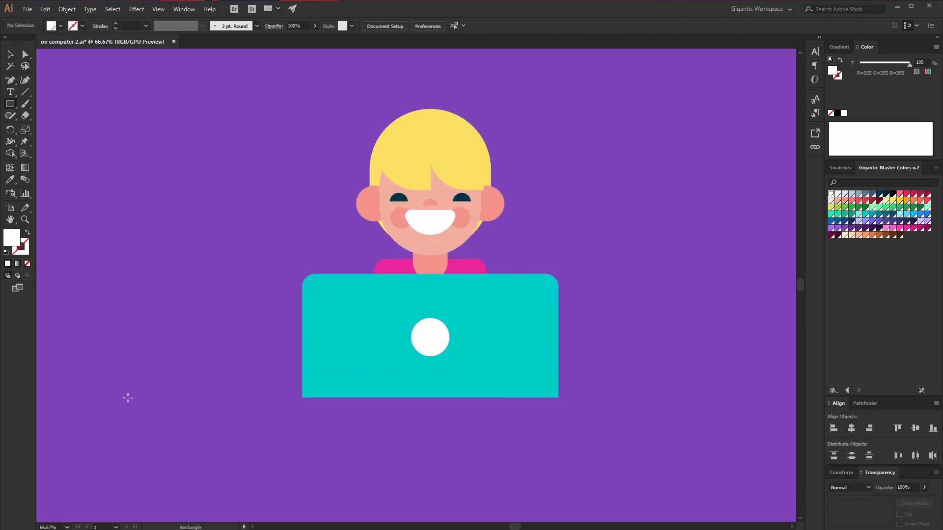
mouse_move(131, 394)
mouse_down()
mouse_move(584, 436)
mouse_move(680, 417)
mouse_move(671, 418)
mouse_up()
click(886, 222)
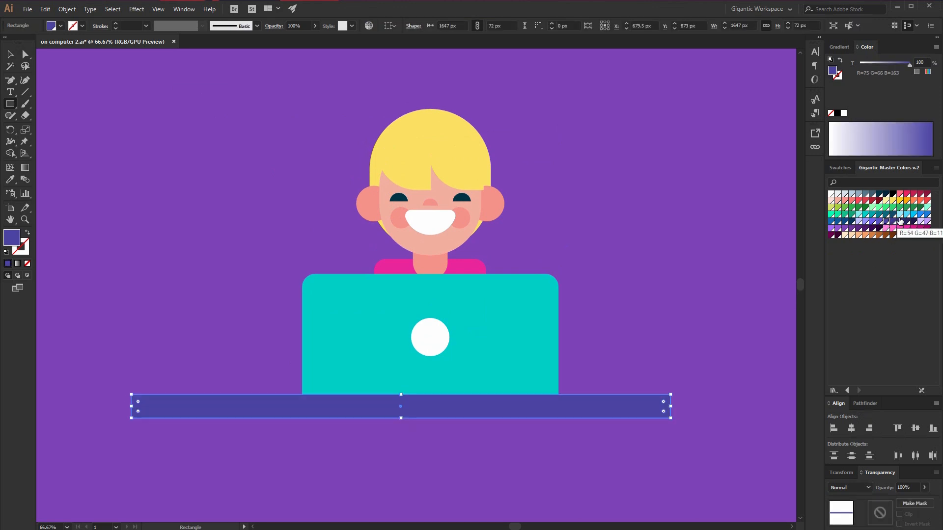
click(892, 222)
key(Down)
key(Down)
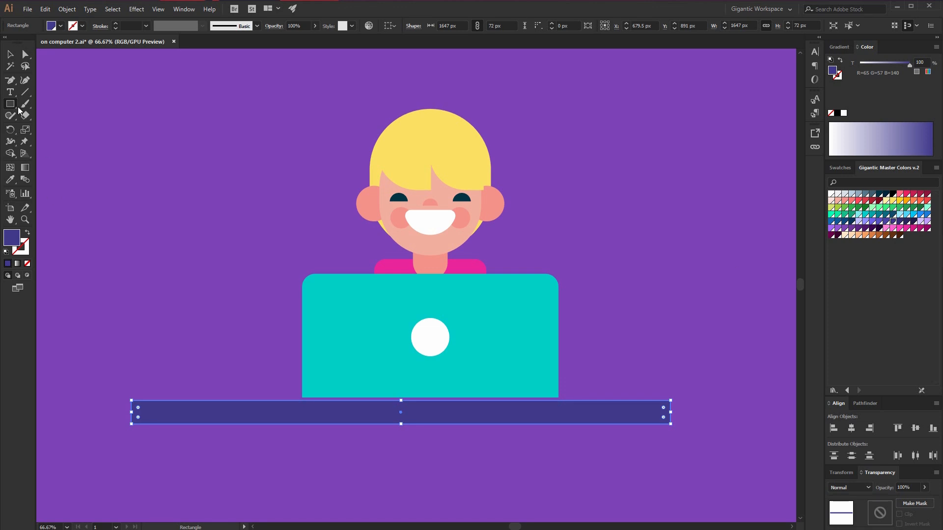
Shorten and thin the desk bar so it sits against the laptop's base, and centre all artwork horizontally.
key(v)
drag(132, 412, 167, 409)
drag(419, 423, 419, 415)
click(632, 144)
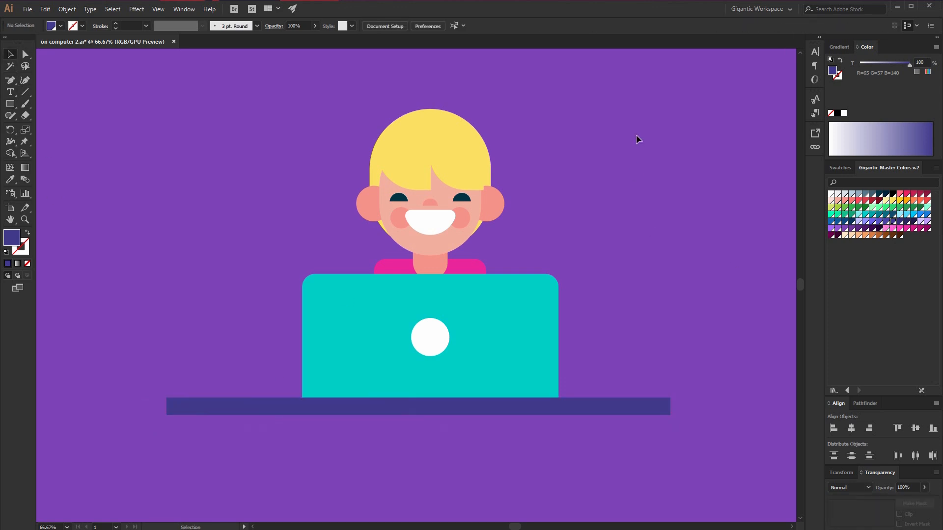
key(ctrl+a)
click(851, 428)
click(600, 310)
Draw an upright arm rectangle about 81 × 531 px beside the laptop and give it the face's skin colour.
key(m)
drag(574, 185, 599, 359)
key(i)
click(472, 222)
Round all corners of the arm rectangle fully to 40.5 px.
click(24, 56)
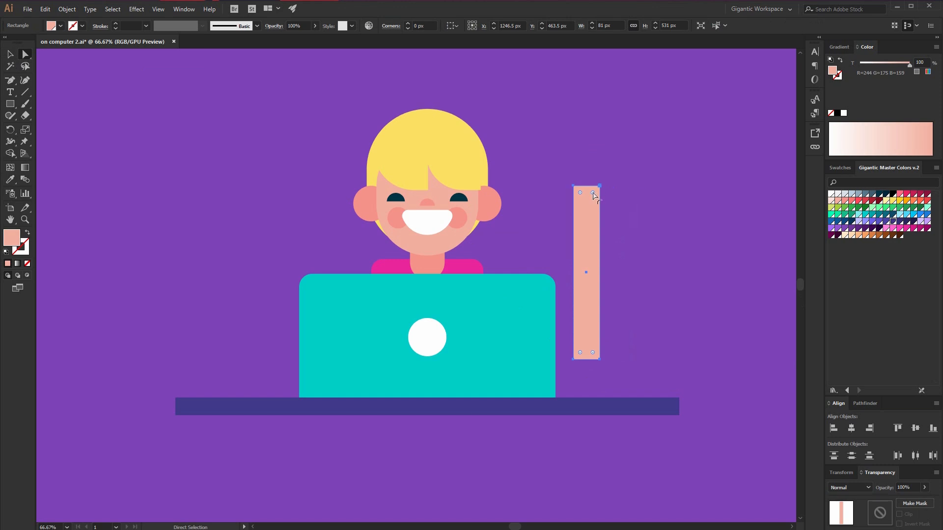
drag(581, 197, 590, 213)
click(10, 54)
click(626, 290)
Rotate the arm diagonally, place it from the shoulder down to the desk and enlarge it to about 84 × 552 px.
drag(575, 329, 576, 330)
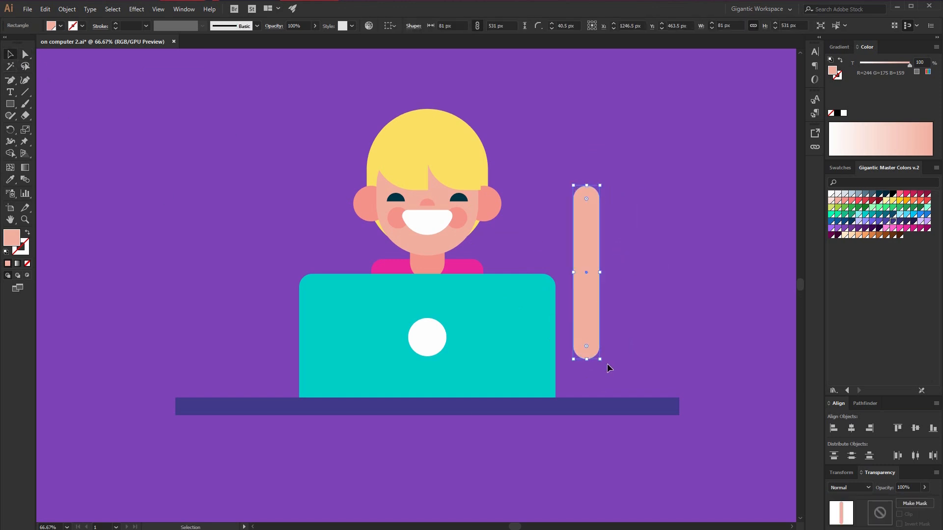
drag(604, 363, 662, 325)
drag(611, 299, 548, 360)
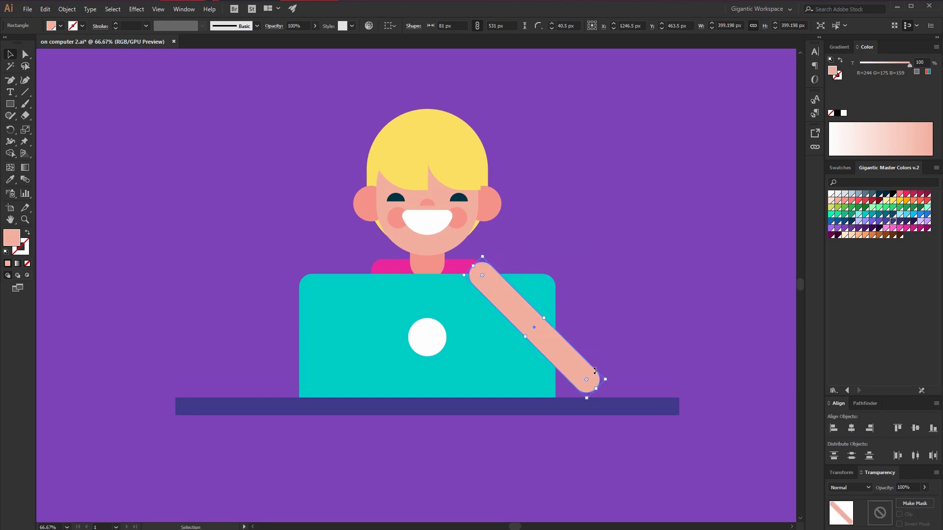
drag(607, 381, 612, 385)
click(663, 352)
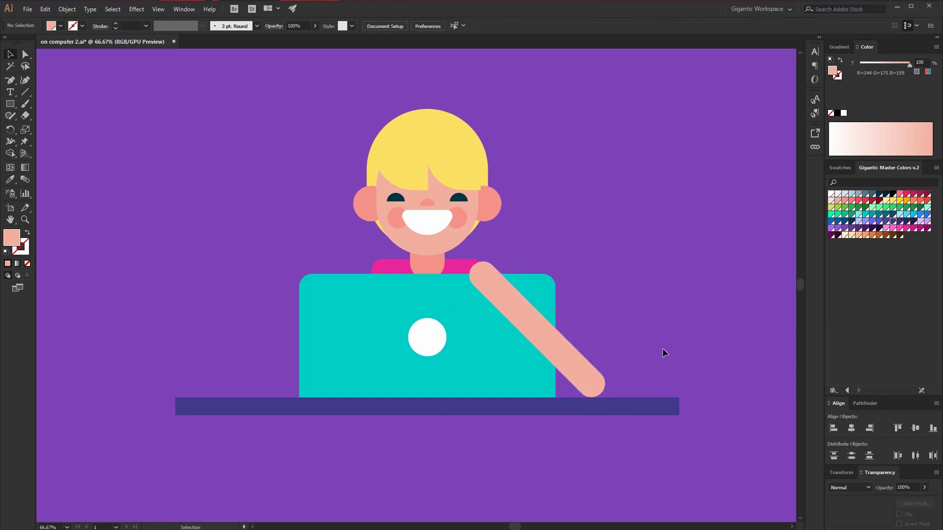
Duplicate the arm as a horizontal forearm near the desk and place both pieces behind the laptop.
click(592, 377)
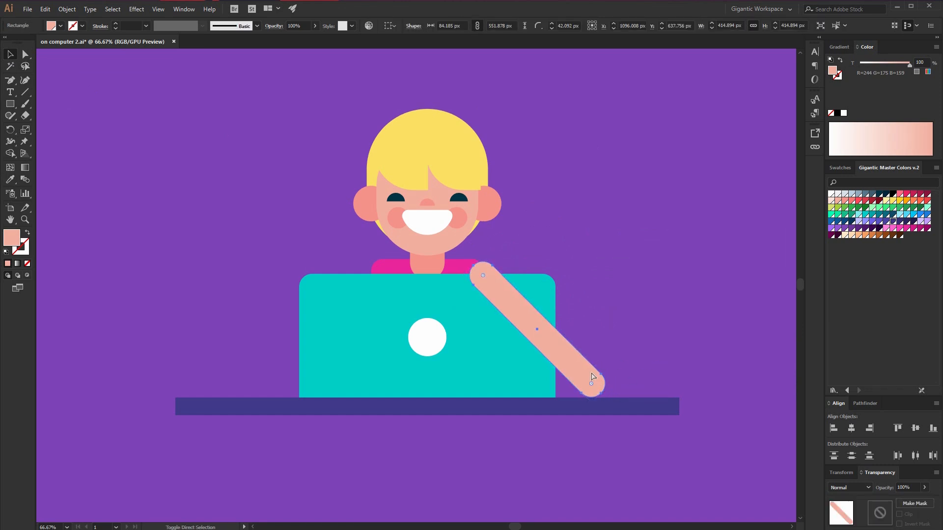
key(ctrl+c)
key(ctrl+f)
drag(616, 384, 572, 368)
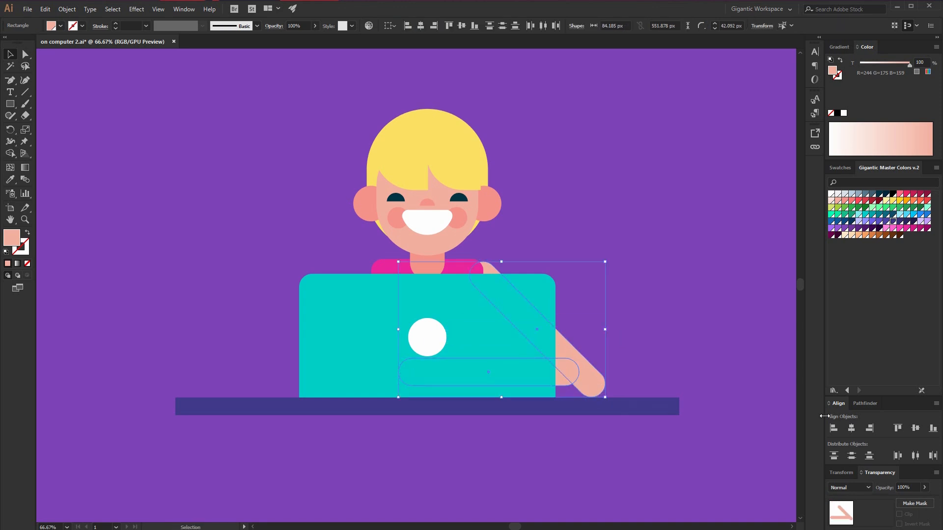
Align the two arm pieces by their bottom and right edges to form the elbow, and nudge them left.
click(933, 429)
click(873, 426)
click(730, 336)
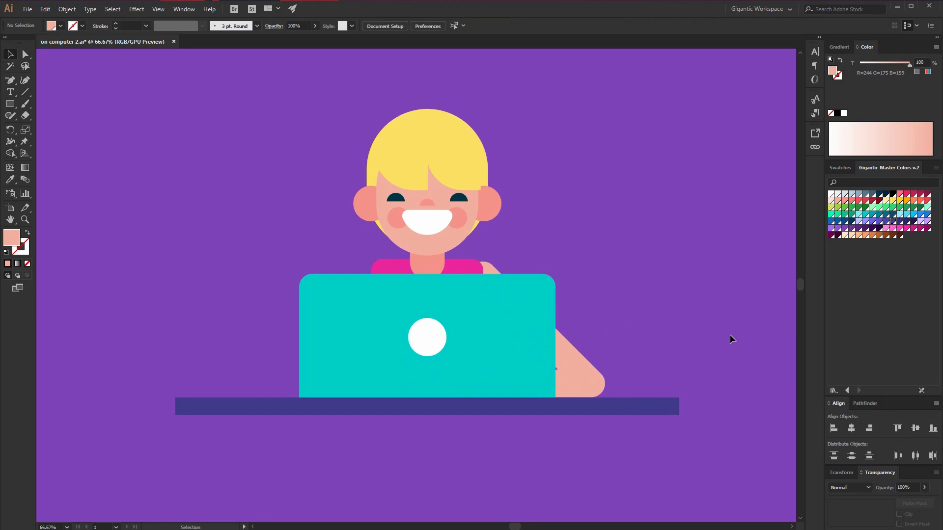
drag(619, 371, 585, 389)
key(shift+Left)
click(644, 327)
Duplicate the horizontal forearm so that it sticks out past the laptop's other side, resting on the desk.
click(583, 390)
drag(583, 384, 412, 393)
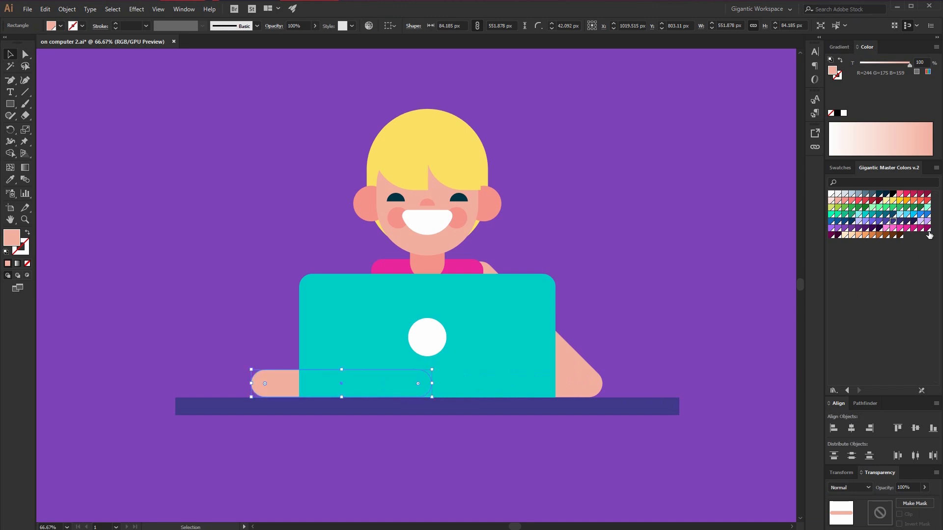
Fill the horizontal forearm sticking out past the laptop with the darker skin tone R=246 G=146 B=138.
click(844, 201)
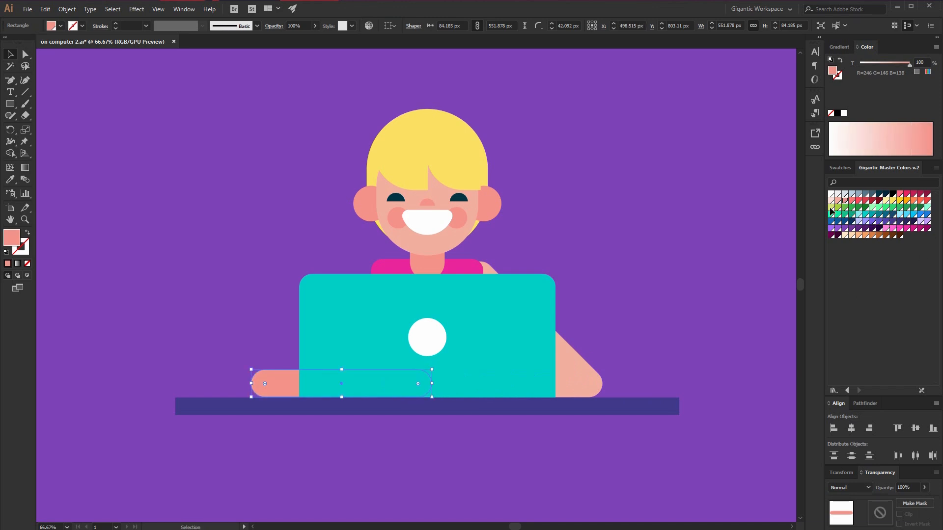
click(644, 249)
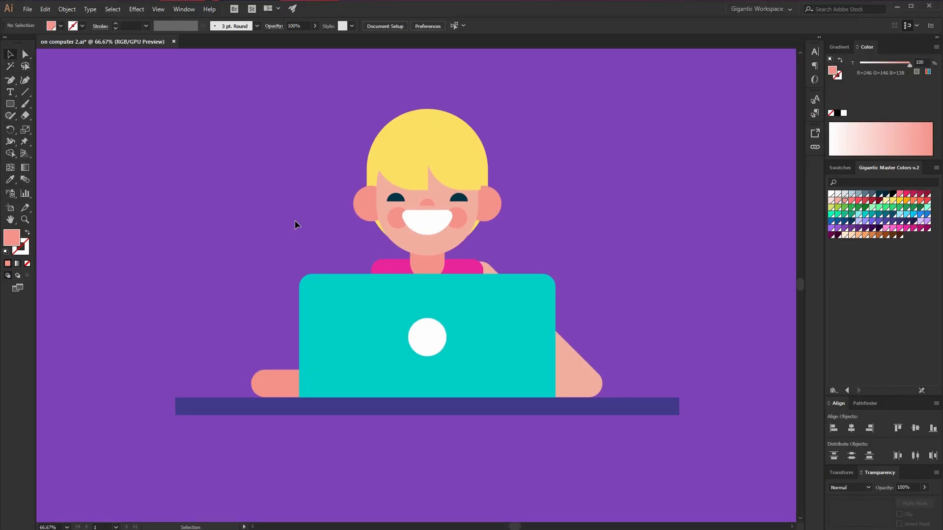
In the empty area beside the head, draw a circle and a rectangle of about 279 × 108 px covering its lower part.
key(ctrl+1)
key(h)
drag(330, 190, 576, 223)
key(ctrl+equal)
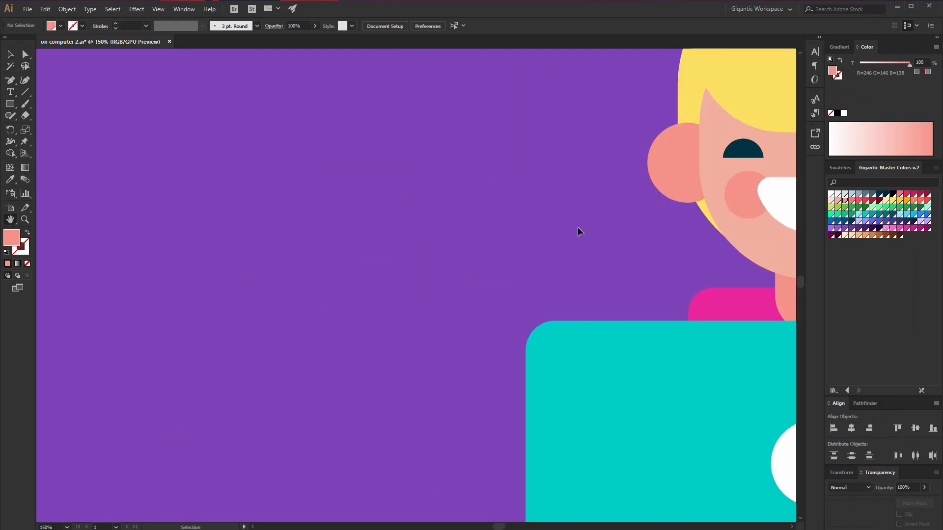
scroll(487, 248, down, 2)
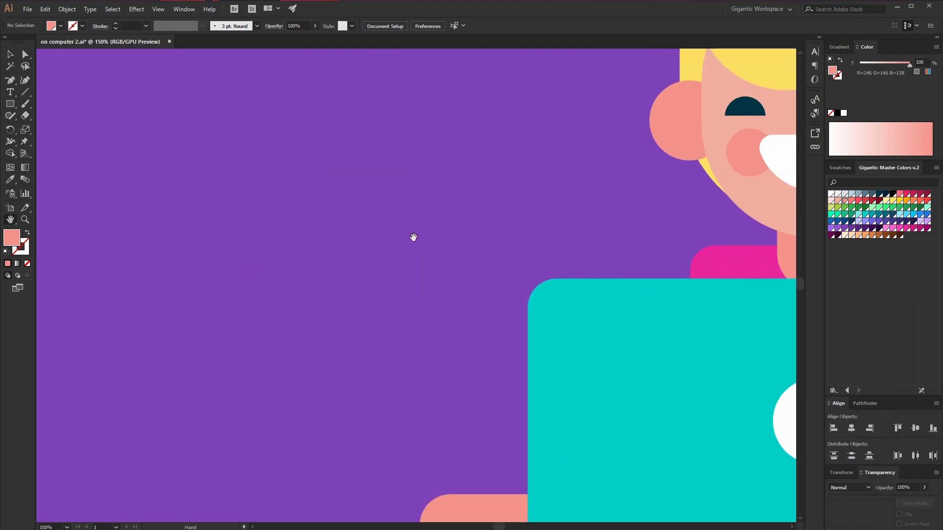
key(l)
mouse_move(290, 200)
mouse_down()
mouse_move(400, 274)
mouse_move(402, 311)
mouse_move(287, 295)
mouse_move(242, 245)
mouse_up()
key(m)
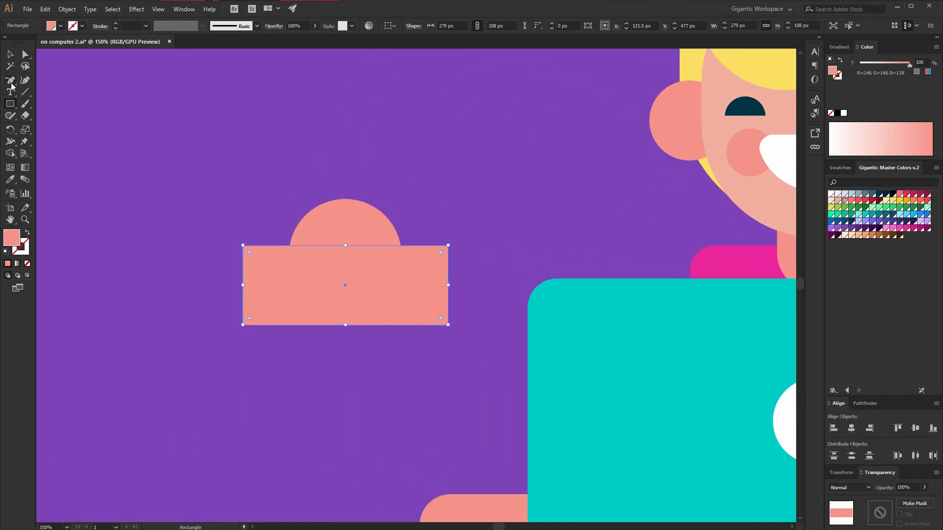
Subtract the rectangle from the circle with Minus Front and fill the remaining dome white.
key(v)
shift+click(336, 231)
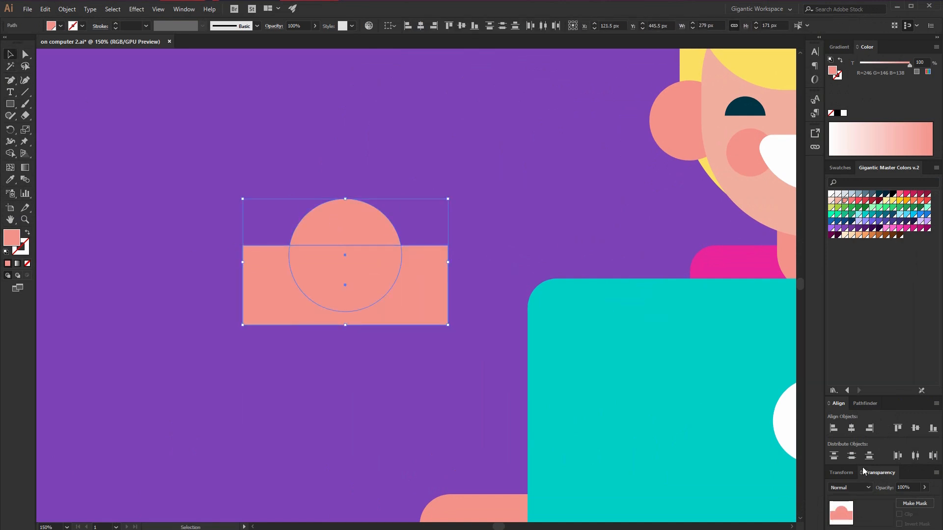
click(865, 403)
click(853, 432)
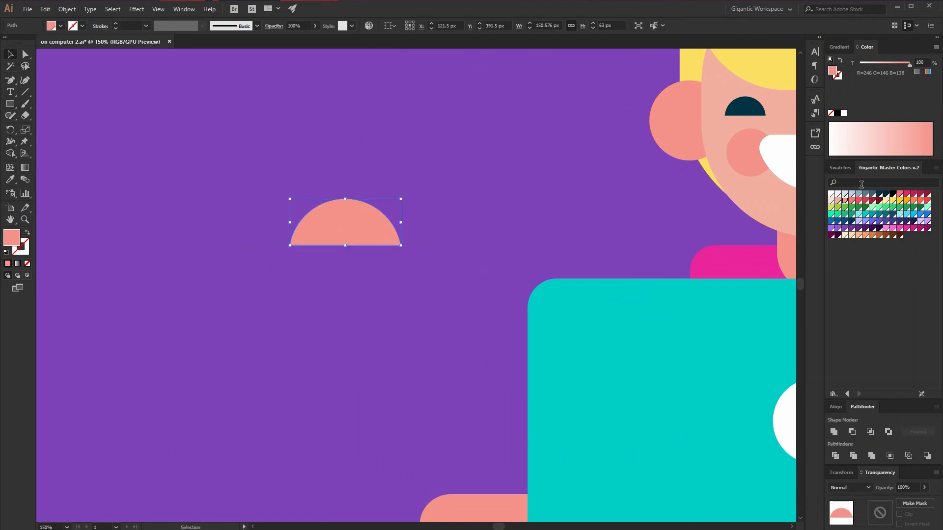
click(832, 195)
click(156, 285)
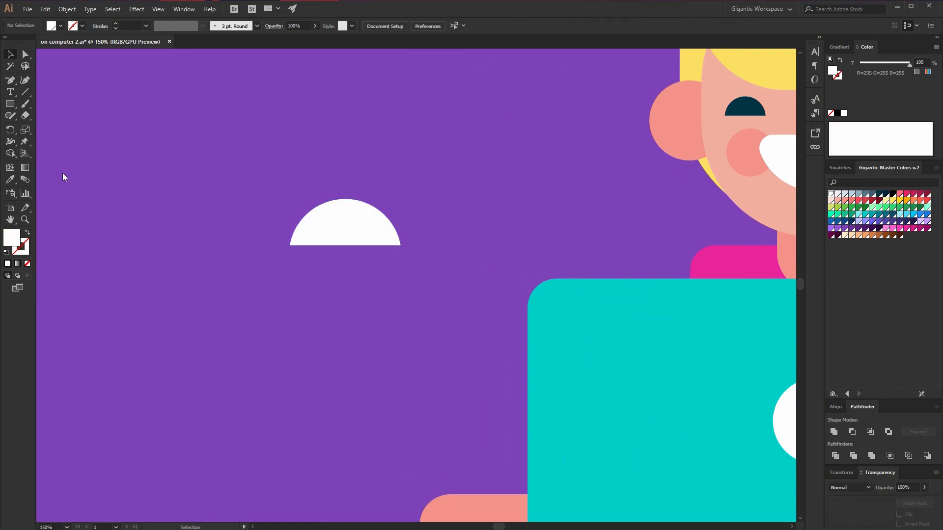
Round the two lower corners of the white dome to a radius of about 9 px.
click(26, 55)
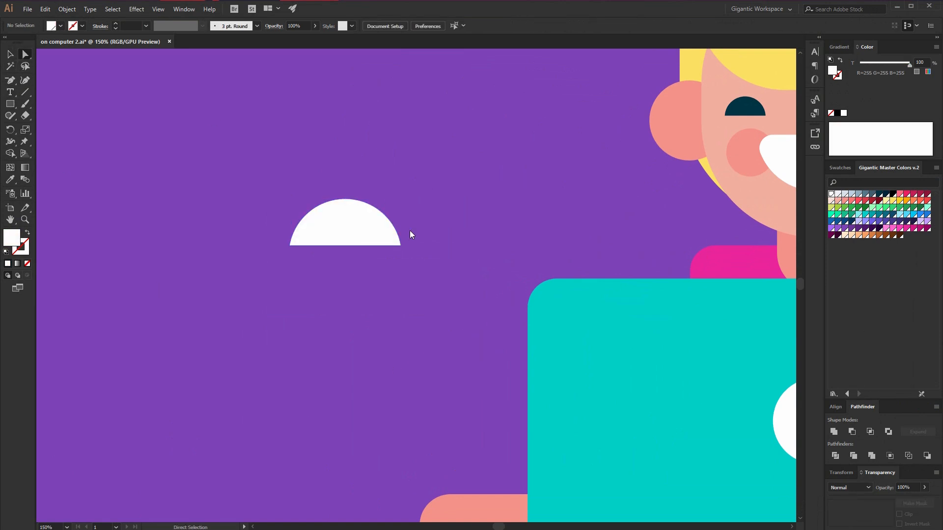
click(301, 246)
drag(297, 239, 301, 241)
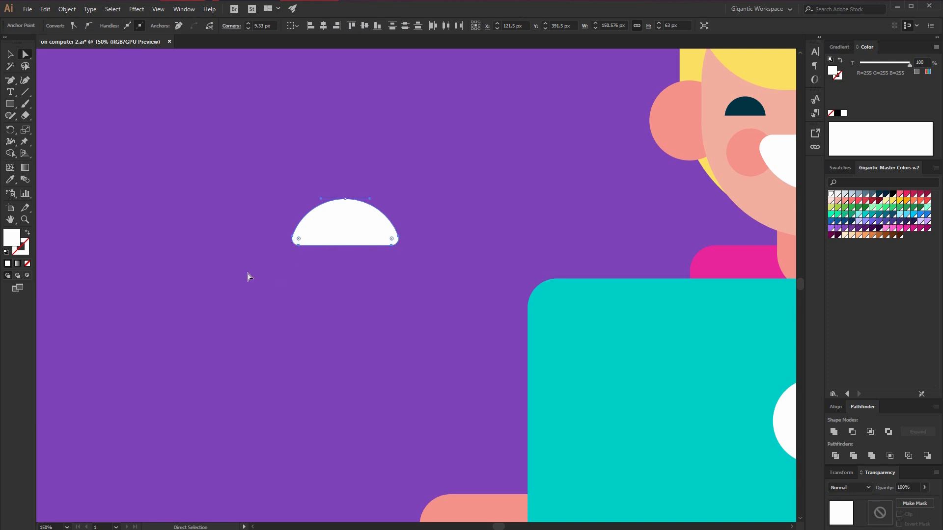
click(10, 54)
click(125, 96)
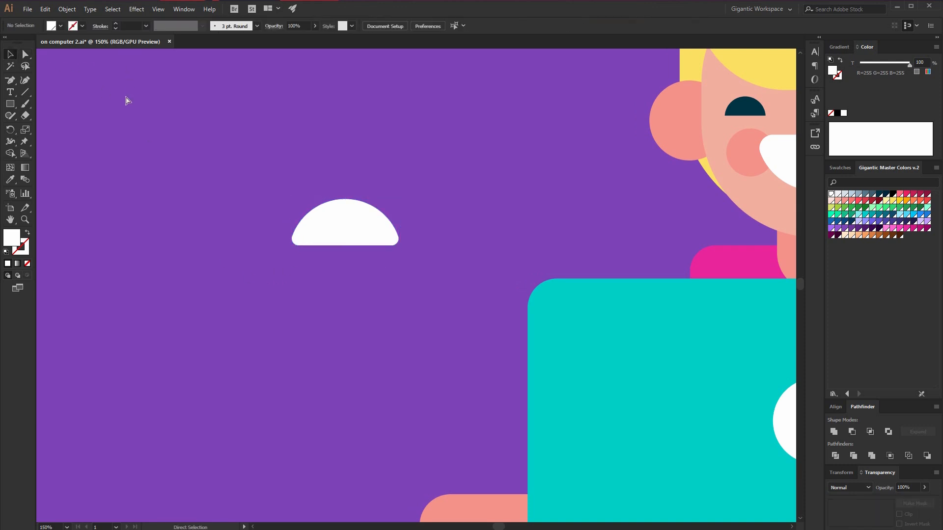
Draw a rectangle of about 108 × 36 px above the dome and fill it with R=244 G=175 B=159.
key(ctrl+equal)
scroll(238, 307, up, 2)
drag(379, 257, 410, 282)
click(448, 170)
key(m)
drag(295, 130, 397, 162)
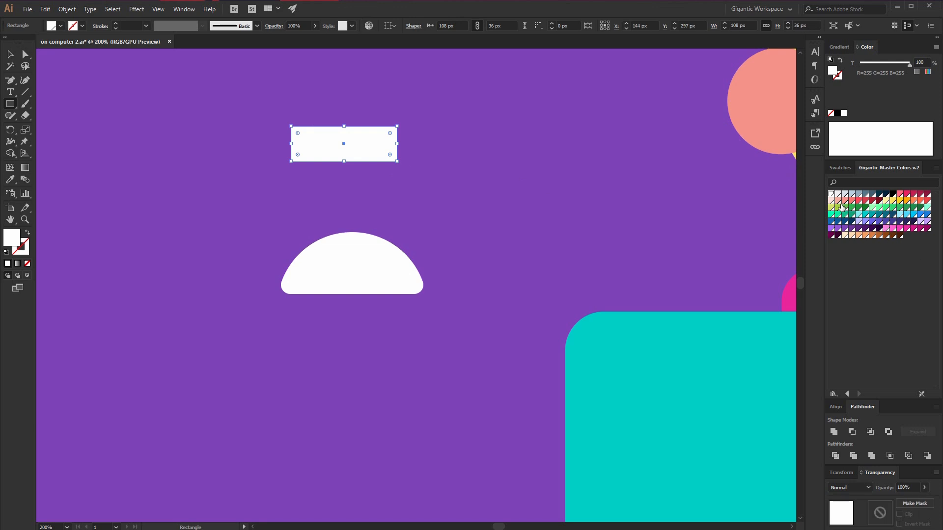
click(838, 201)
Round the small rectangle's corners fully to 18 px so that it becomes a pill shape.
click(28, 54)
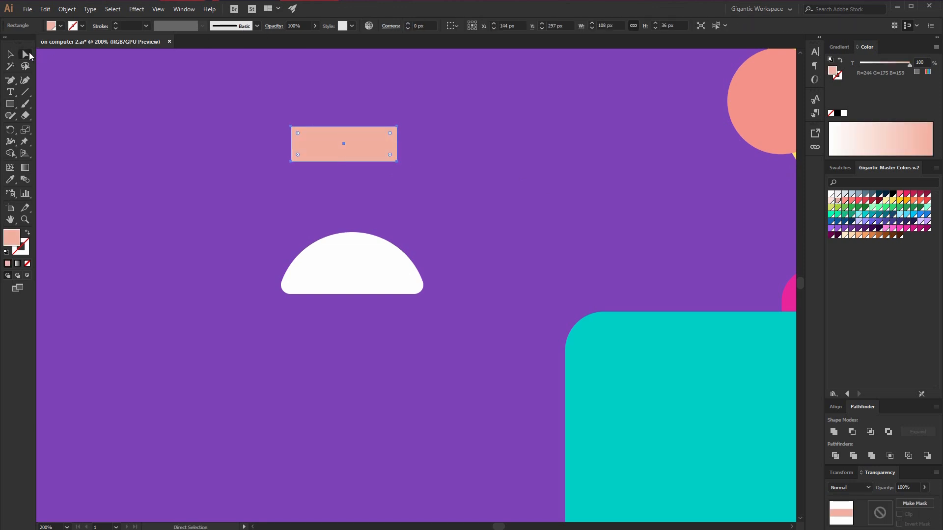
drag(297, 133, 369, 160)
click(11, 55)
click(449, 209)
click(361, 151)
key(a)
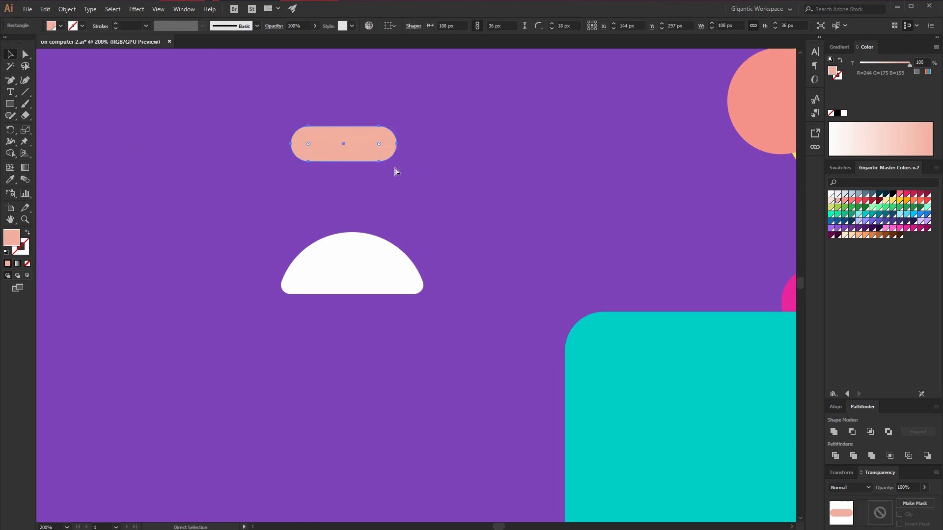
Make a vertical copy of the pill and align both pieces by their right edges to form a corner.
key(v)
drag(400, 123, 373, 207)
drag(349, 146, 372, 179)
shift+click(390, 145)
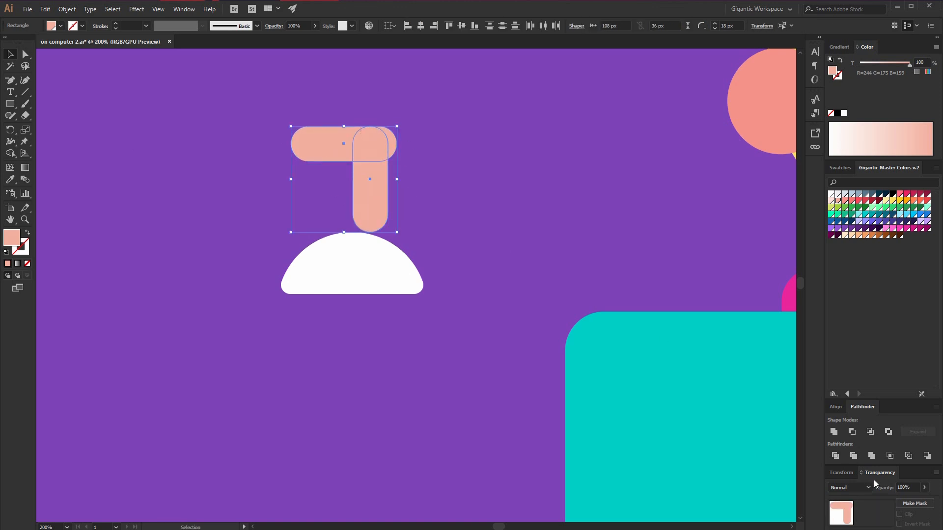
click(835, 407)
click(852, 429)
click(870, 429)
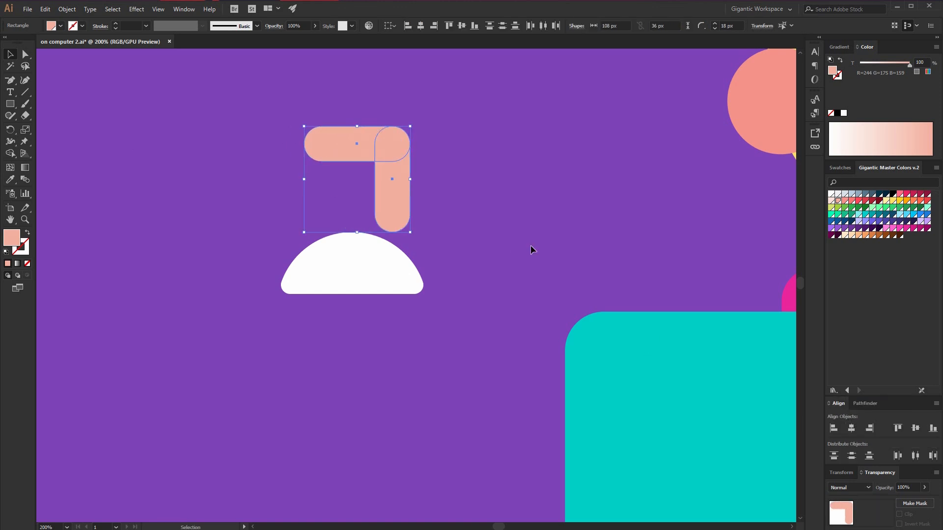
Rotate the pill corner 45° into an upward-pointing chevron, and enlarge the white dome and place it beneath the chevron.
drag(429, 239, 437, 191)
click(410, 287)
drag(417, 295, 480, 343)
drag(438, 316, 411, 228)
click(393, 332)
Place the right-hand pill behind the white dome and fill both pills with R=246 G=146 B=138.
click(404, 174)
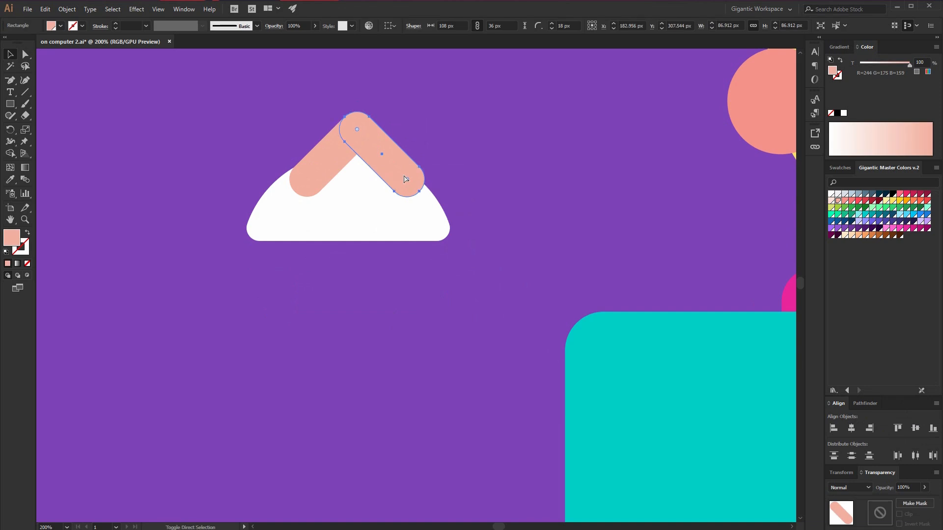
shift+click(331, 139)
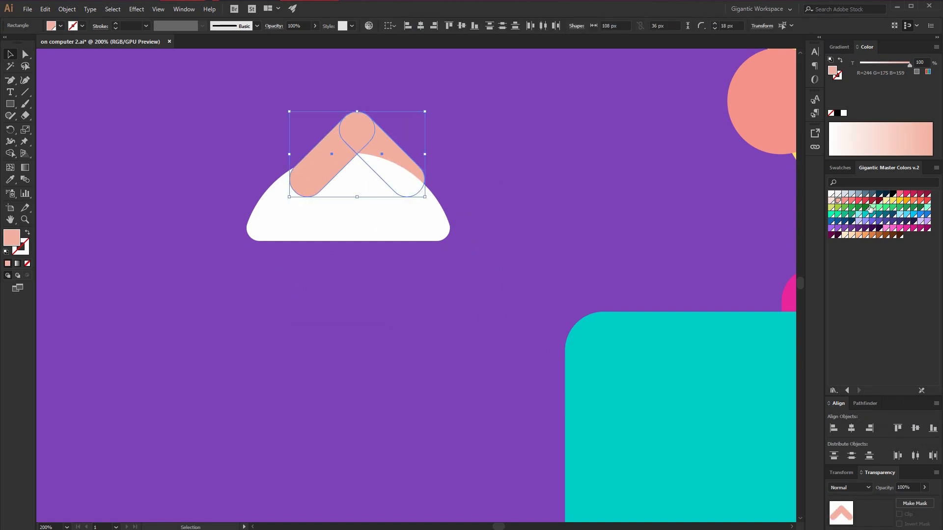
click(844, 201)
click(583, 213)
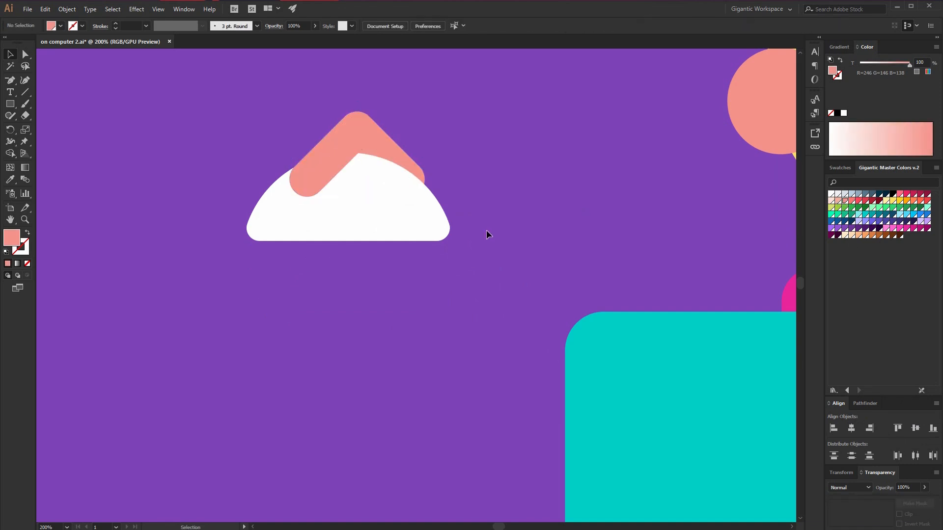
Shift the white dome slightly to the right beneath the chevron.
drag(420, 224, 438, 224)
click(511, 225)
Duplicate the left-hand pill down and to the left as a second finger and fill it with R=248 G=118 B=117.
click(332, 175)
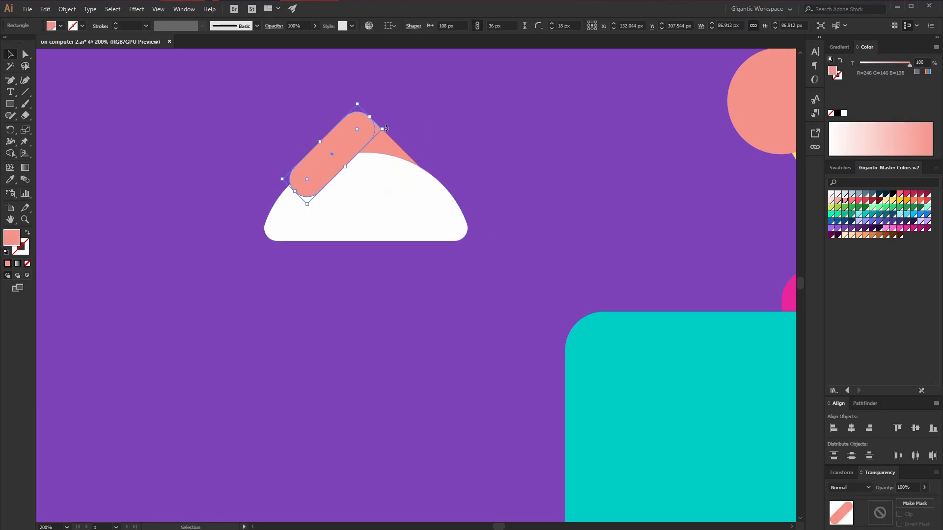
drag(350, 130, 325, 137)
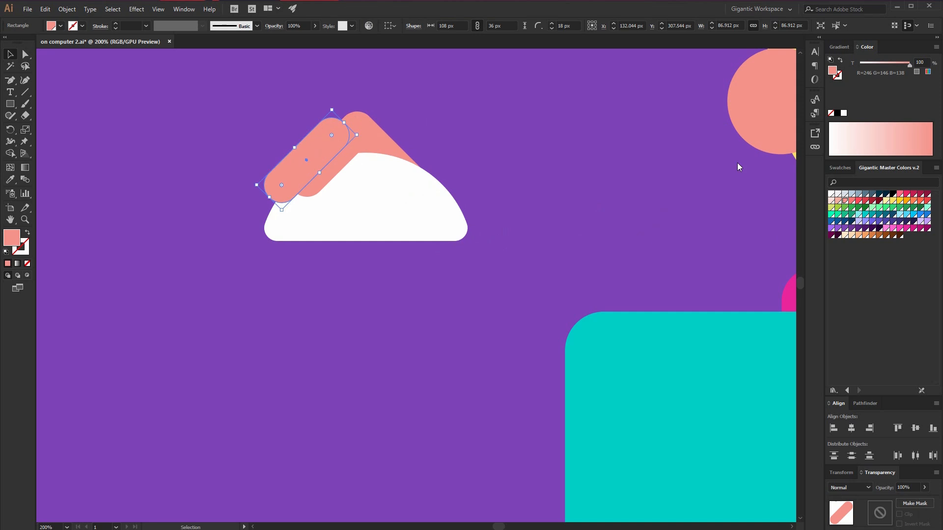
click(852, 201)
Shorten the darker finger to a length of about 94 px and place it behind the first finger.
double_click(333, 154)
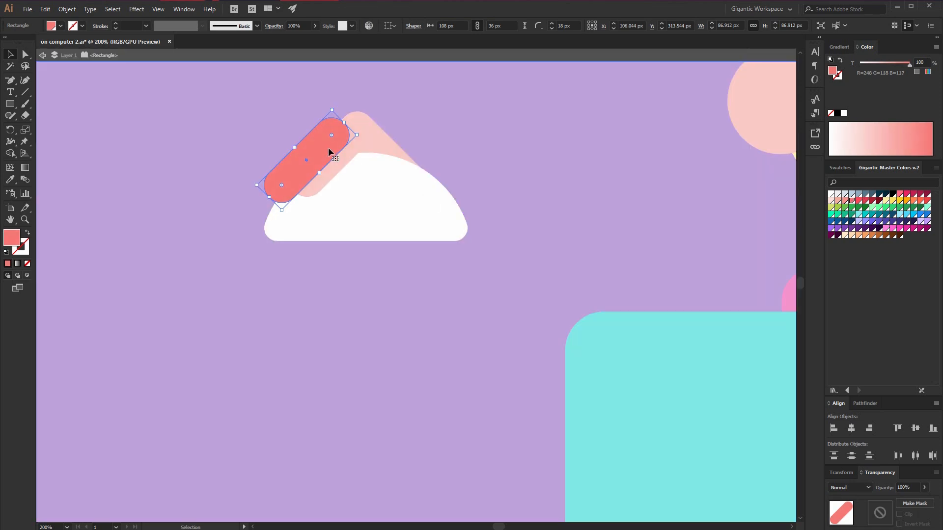
click(25, 54)
click(294, 197)
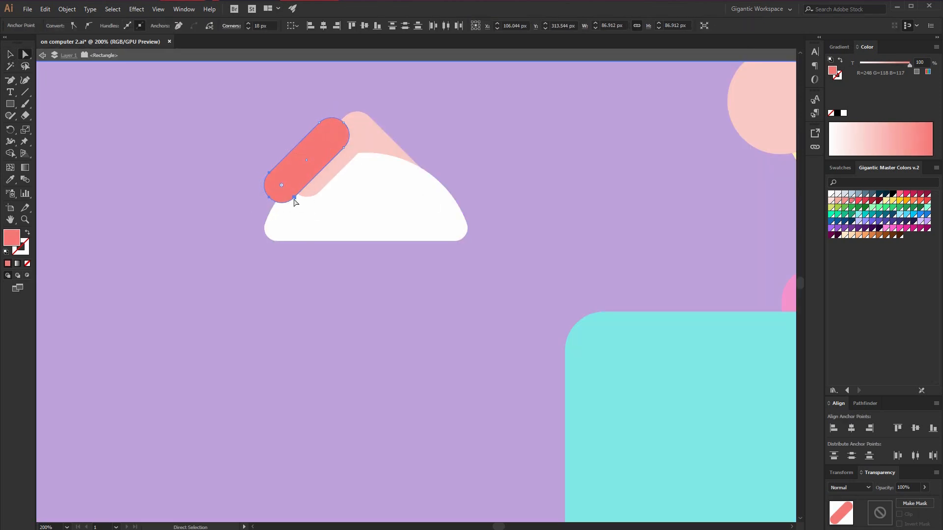
drag(305, 185, 286, 174)
click(11, 55)
double_click(241, 140)
click(293, 158)
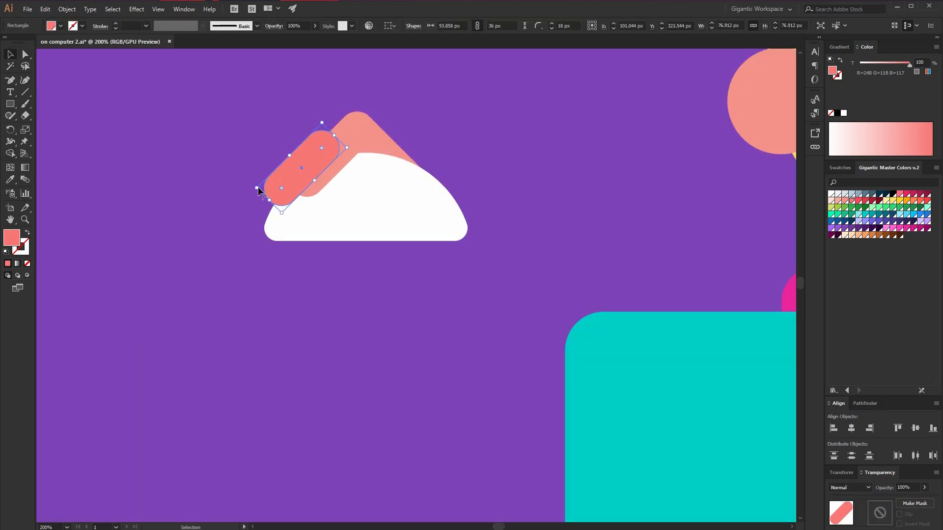
click(369, 381)
scroll(369, 381, up, 3)
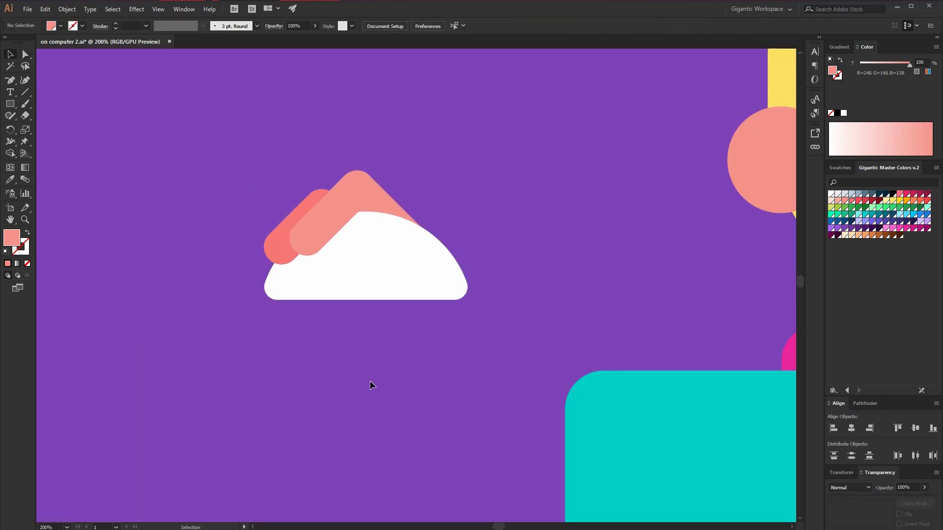
click(361, 294)
key(shift+Left)
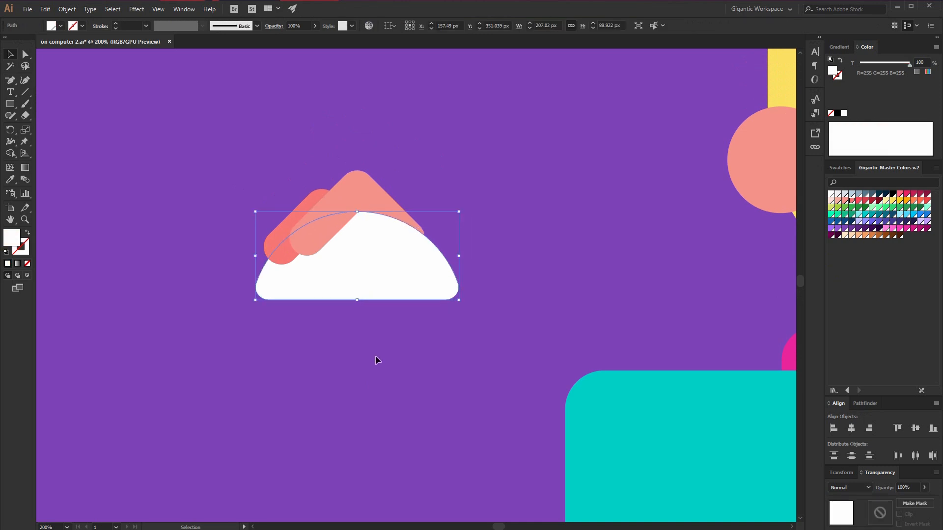
key(ctrl+z)
Duplicate the darker finger to the left and give the copy the first finger's fill with the Eyedropper.
key(a)
click(279, 253)
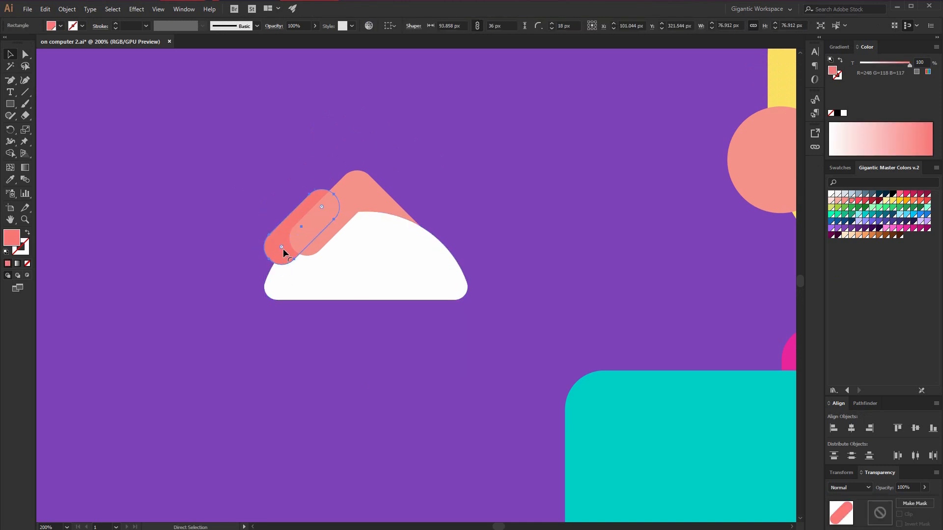
drag(278, 234, 190, 217)
key(i)
click(333, 197)
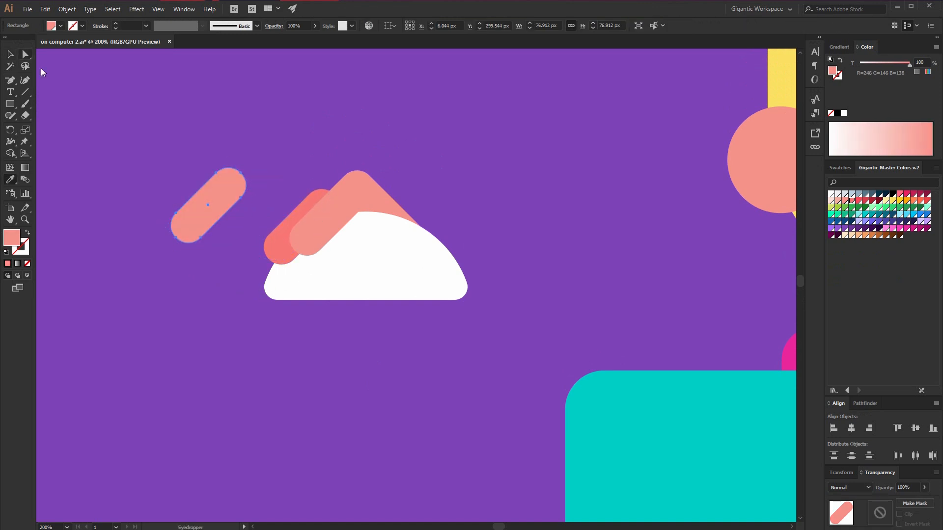
Shorten the third finger and position it so that it overlaps the outer side of the darker finger.
click(26, 54)
drag(261, 200, 278, 251)
click(10, 54)
Send the third finger and the white dome to the back, followed by the right-hand pill of the chevron.
shift+click(317, 288)
key(ctrl+shift+bracketleft)
click(382, 334)
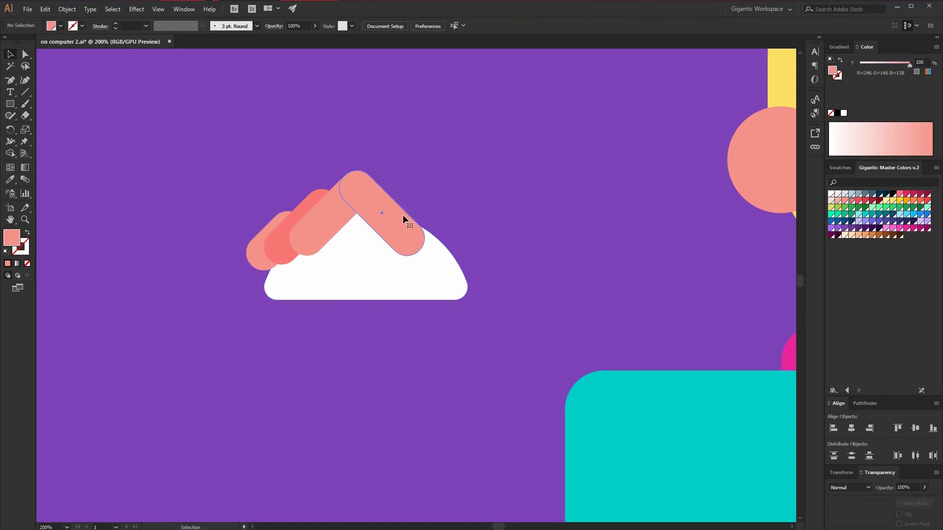
click(403, 214)
key(ctrl+shift+bracketleft)
Select the fingers and the dome together and move the whole hand to the left.
click(467, 164)
drag(467, 164, 275, 263)
drag(375, 274, 305, 279)
click(406, 286)
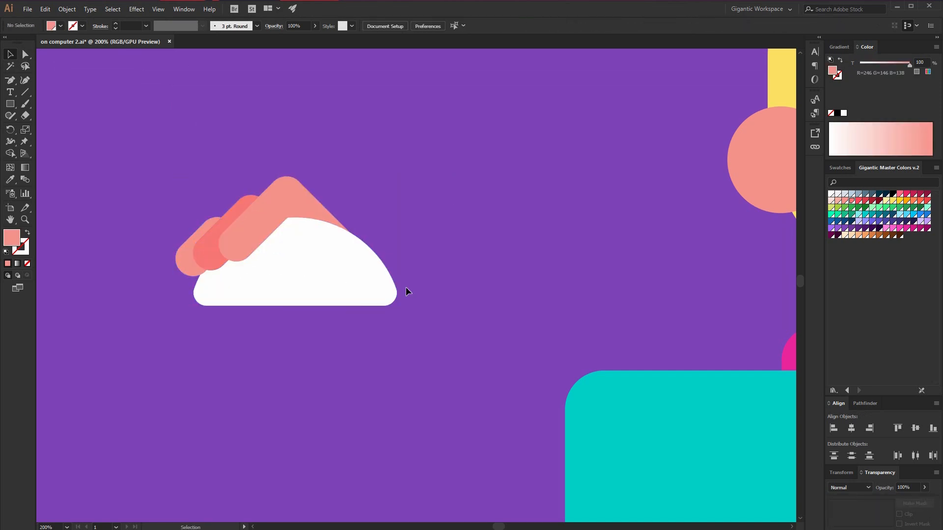
Fill the hand's right-hand pill with R=244 G=175 B=159 and move it out along the dome's right slope.
key(a)
click(320, 202)
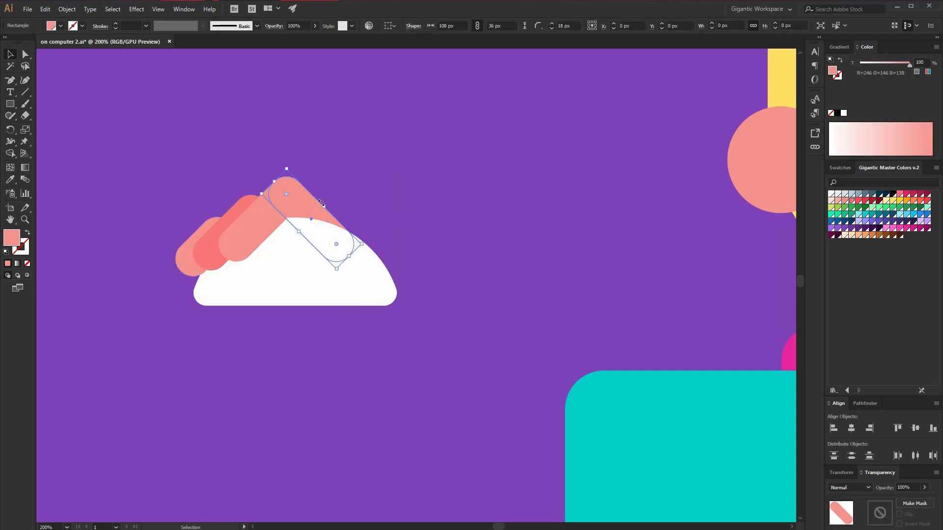
key(v)
click(838, 201)
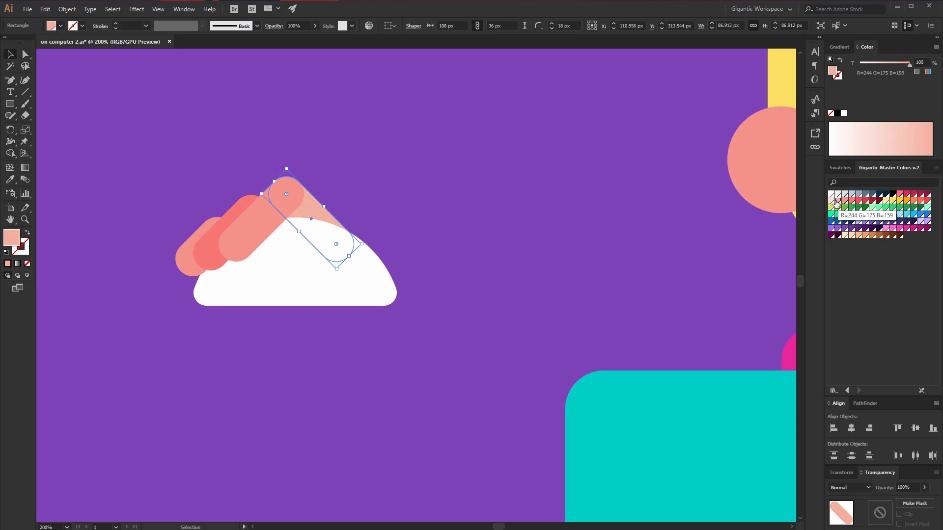
mouse_move(369, 229)
mouse_down()
mouse_move(369, 213)
mouse_move(360, 216)
mouse_up()
Lengthen the light pill diagonally at both ends to about 276 px so that it extends beyond the hand.
double_click(359, 216)
click(25, 54)
drag(284, 136, 357, 215)
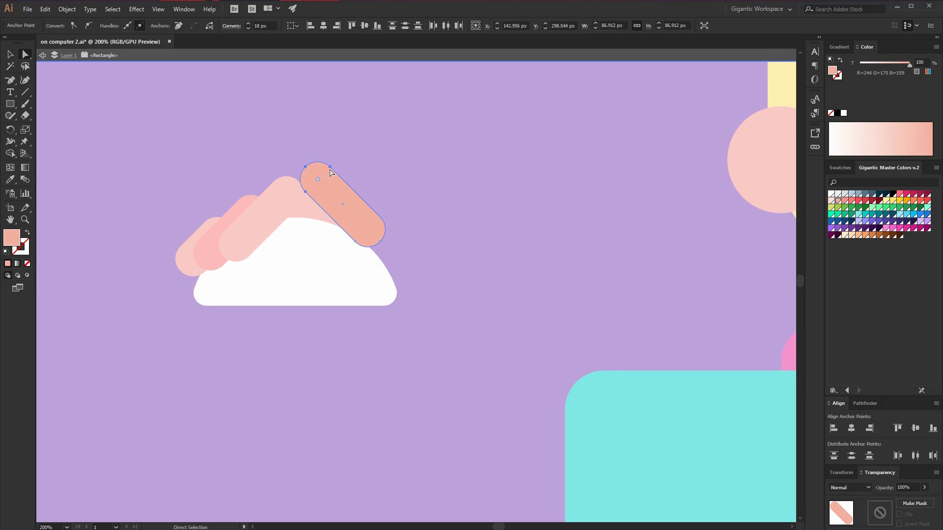
drag(330, 171, 314, 158)
drag(264, 101, 265, 101)
drag(436, 204, 408, 298)
key(v)
double_click(73, 143)
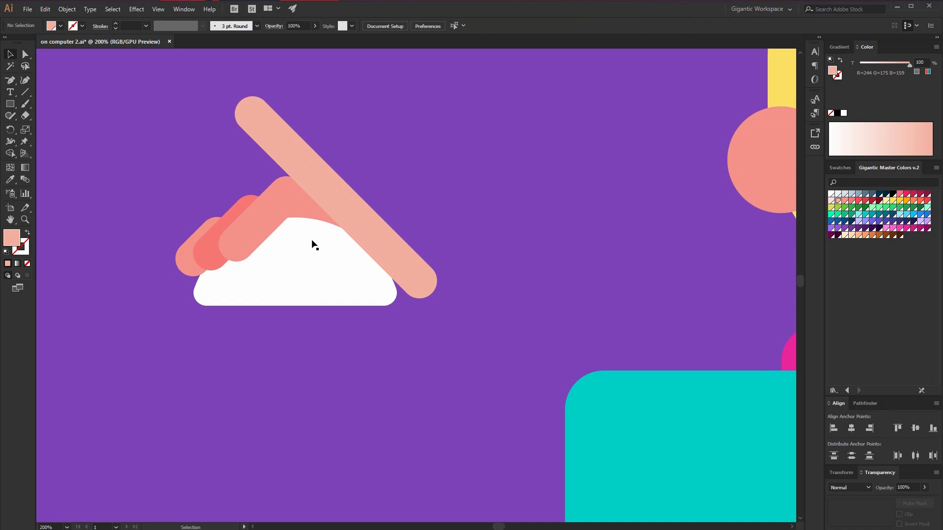
Duplicate the long light pill and rotate the copy to horizontal, placing it as a forearm at the dome's right end.
click(417, 283)
key(a)
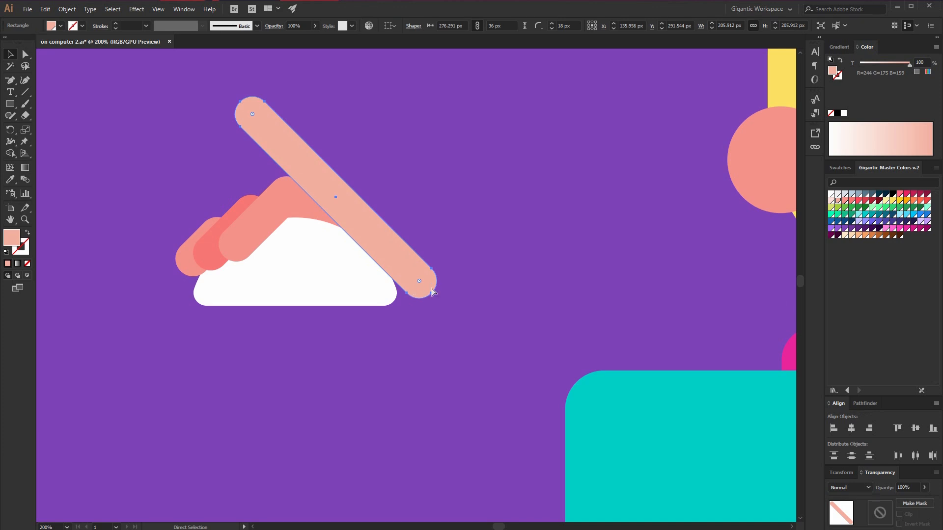
key(v)
drag(451, 286, 468, 215)
drag(425, 194, 483, 266)
Send the horizontal pill behind the white dome and line up their bottom edges.
key(ctrl+bracketleft)
shift+click(299, 252)
click(530, 277)
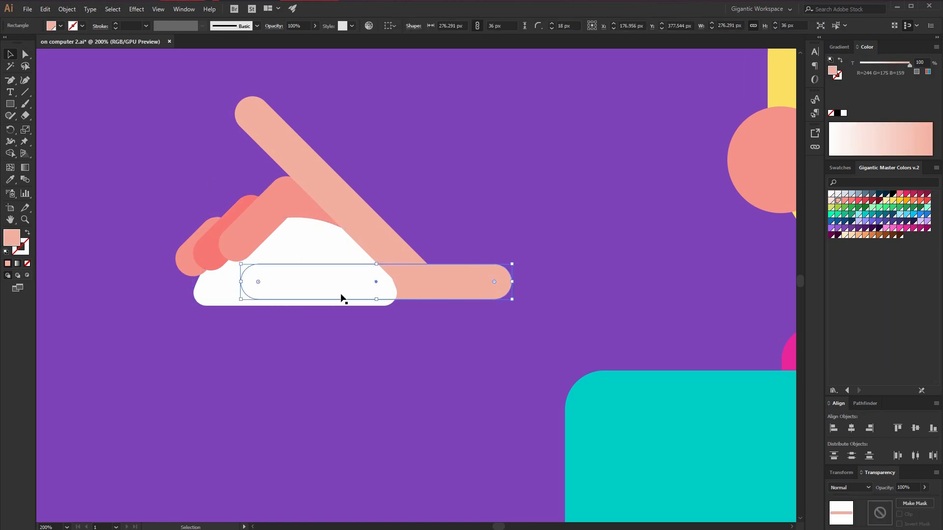
shift+click(337, 249)
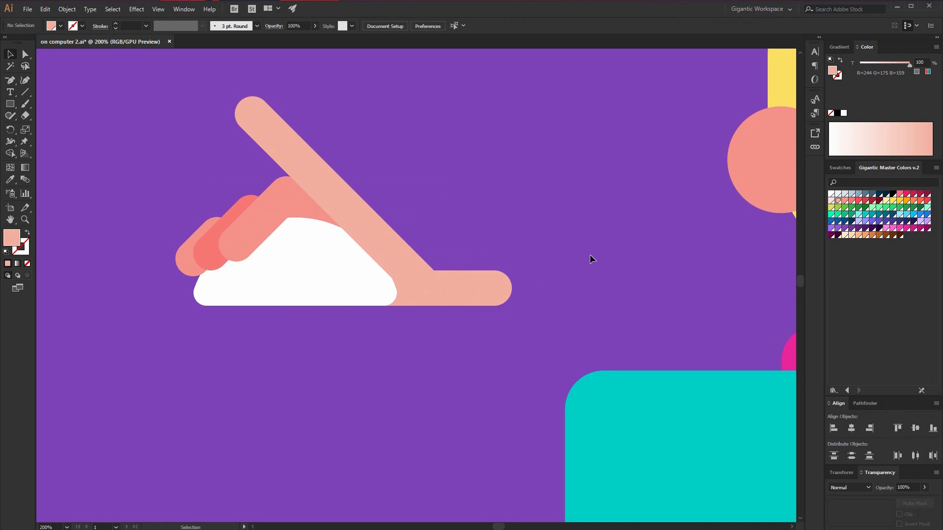
Group the fingers, dome and light pills as one hand and scale the group down slightly.
drag(594, 256, 118, 307)
key(ctrl+g)
key(ctrl+minus)
key(ctrl+minus)
key(ctrl+minus)
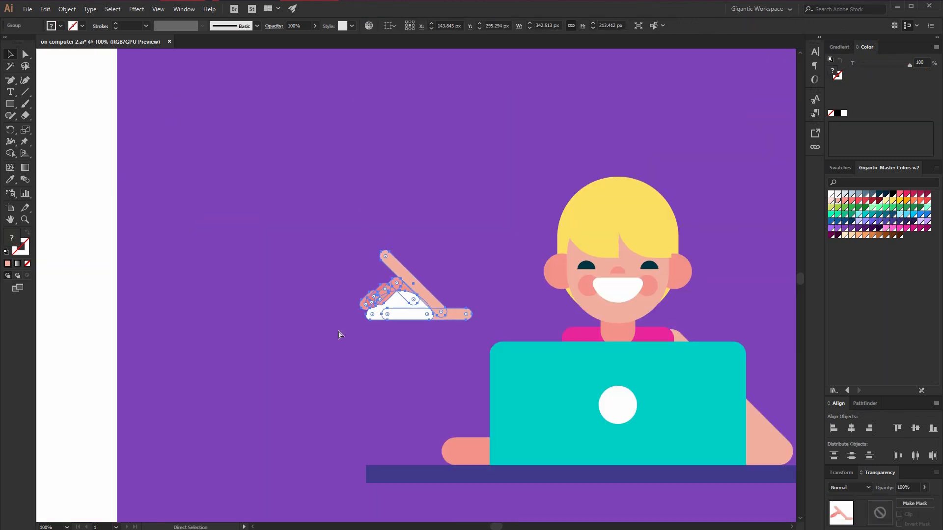
drag(471, 250, 467, 253)
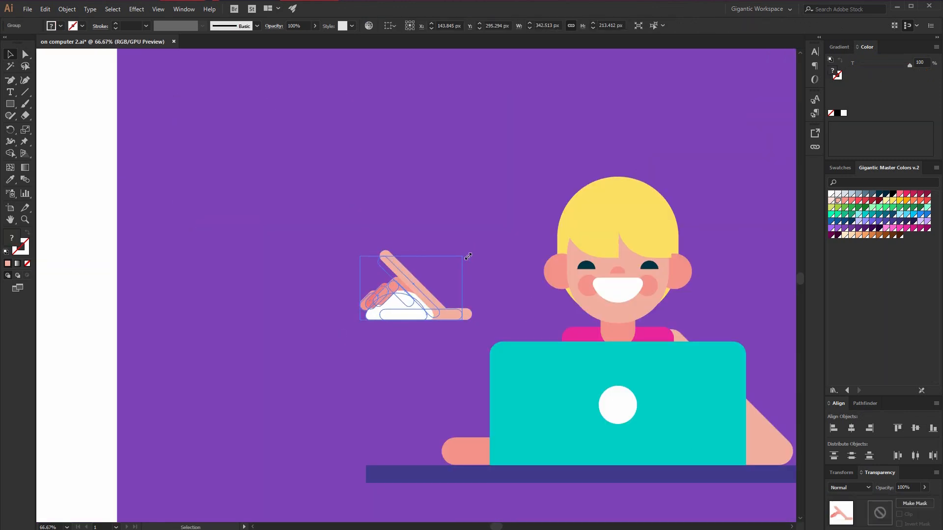
Move the hand onto the desk at the arm beside the laptop and send hand and arm behind the laptop.
drag(410, 298, 448, 443)
shift+click(478, 446)
key(ctrl+shift+[)
click(423, 293)
scroll(423, 293, down, 7)
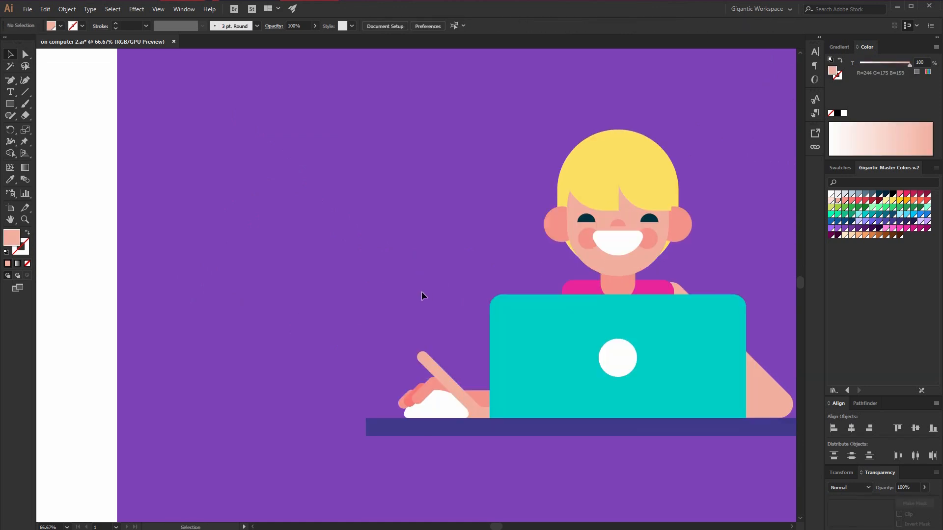
Enlarge the hand group slightly toward the upper left and keep it resting on the desk beside the laptop.
drag(400, 402, 296, 383)
click(8, 55)
click(323, 309)
drag(295, 297, 270, 283)
click(223, 222)
drag(350, 355, 359, 355)
click(384, 389)
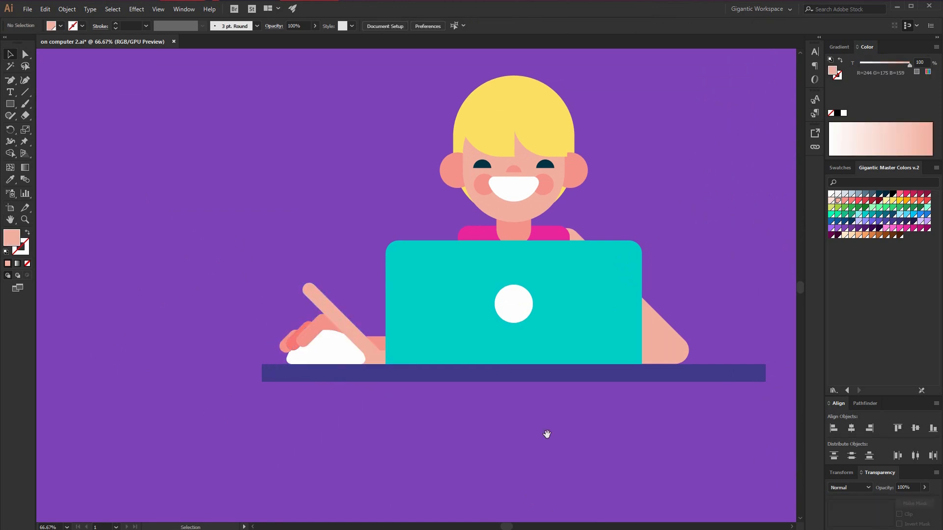
Shorten the desk bar slightly at its right end.
drag(541, 437, 446, 471)
drag(598, 445, 600, 445)
drag(648, 426, 641, 426)
click(148, 215)
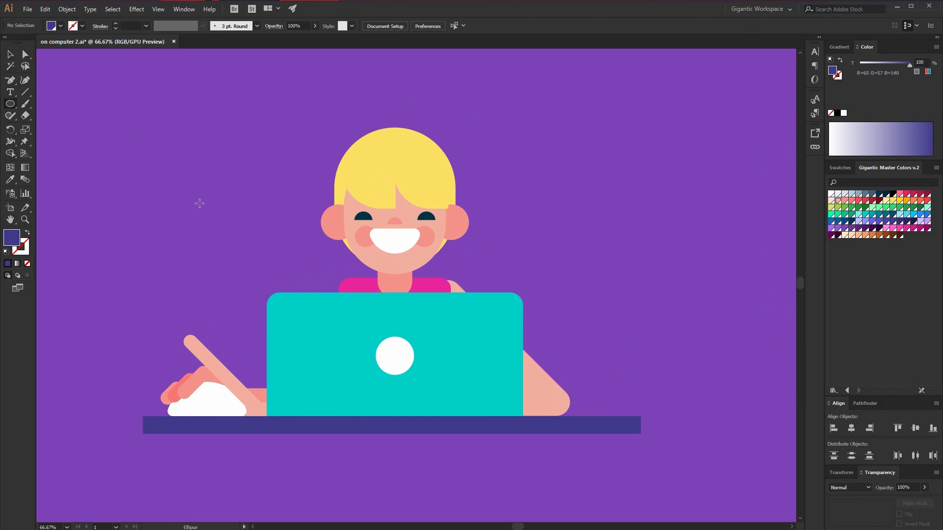
Draw a 351 px circle left of the character's head and fill it with R=108 G=52 B=153.
drag(184, 152, 296, 259)
click(9, 56)
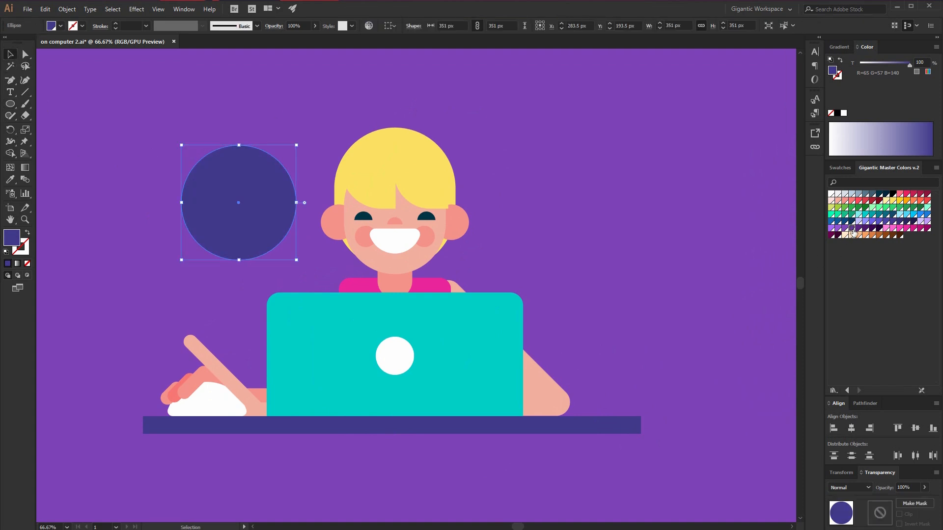
click(853, 231)
Make a smaller concentric copy of the purple circle and subtract it to leave a clock ring.
key(a)
key(v)
drag(296, 145, 235, 171)
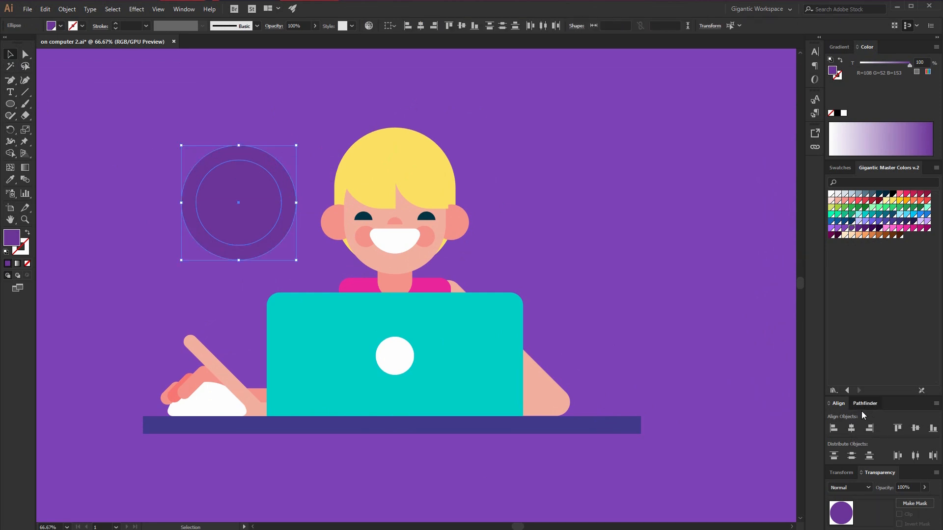
click(865, 405)
click(852, 433)
Draw a vertical 36 x 108 px rectangle inside the ring and round its corners to 18 px as a clock hand.
key(ctrl+minus)
key(ctrl+minus)
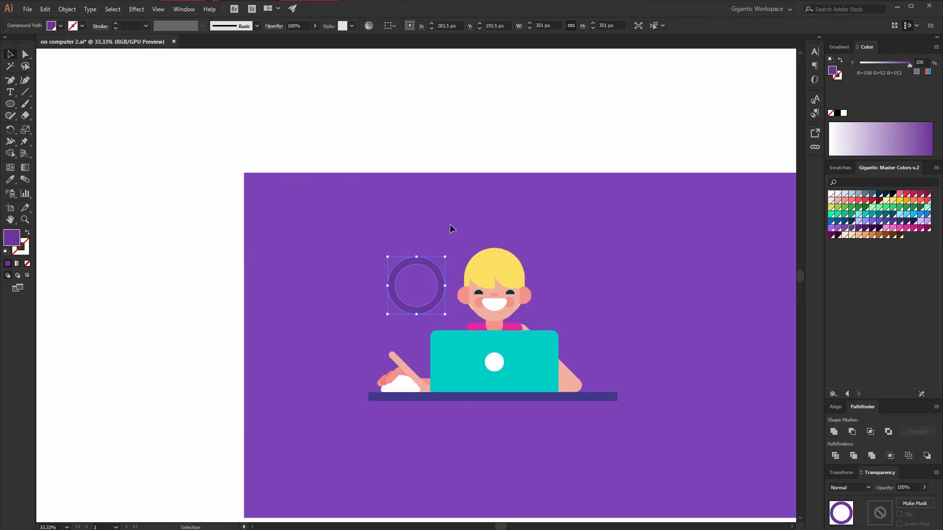
key(ctrl+plus)
key(ctrl+plus)
key(ctrl+plus)
key(v)
key(m)
key(ctrl+plus)
key(ctrl+plus)
drag(406, 210, 432, 288)
click(26, 54)
drag(416, 219, 442, 237)
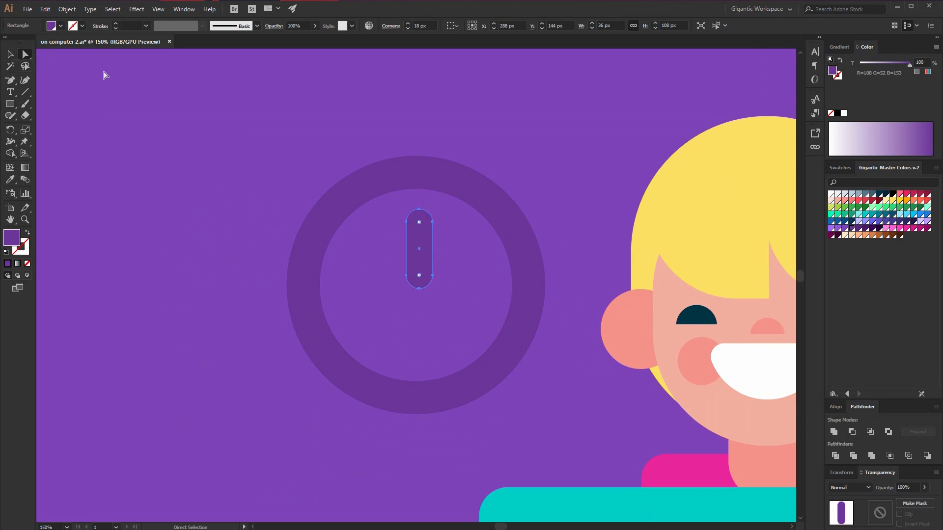
Centre the clock hand and the ring horizontally on each other.
key(v)
drag(57, 68, 449, 273)
click(836, 406)
click(851, 428)
click(510, 152)
Create a copy of the clock hand rotated to horizontal and align both hands at their left and bottom edges.
key(a)
click(429, 256)
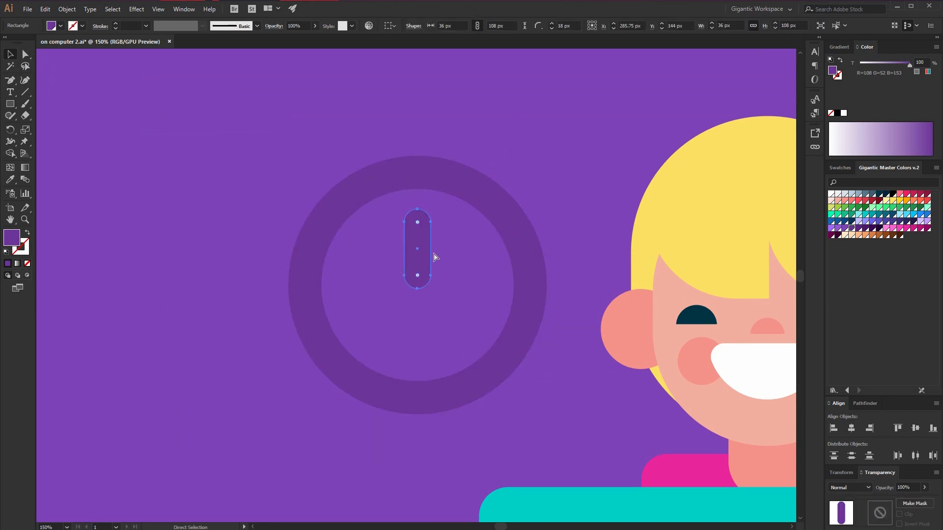
key(v)
drag(437, 205, 483, 256)
click(419, 228)
shift+click(491, 255)
click(834, 428)
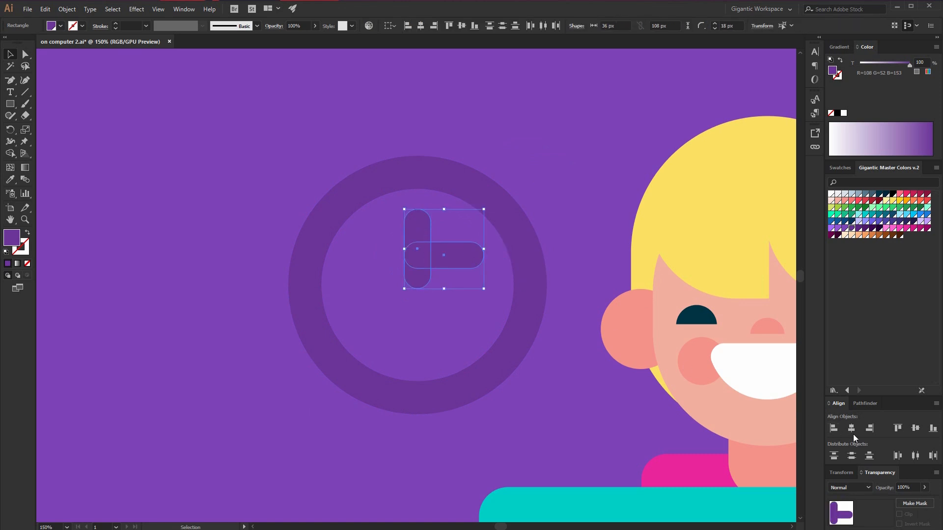
click(932, 428)
click(545, 123)
Lengthen the vertical clock hand upward and shift both hands up slightly inside the ring.
key(a)
click(410, 266)
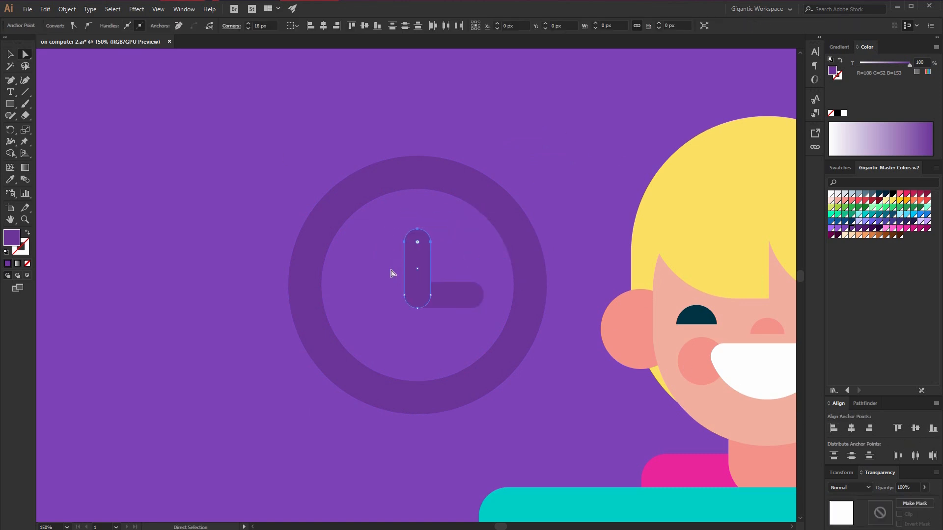
click(10, 55)
click(184, 97)
click(418, 256)
shift+click(457, 295)
key(Up)
Group the clock ring with its hands and move it slightly up and away from the character's head.
drag(533, 128, 381, 361)
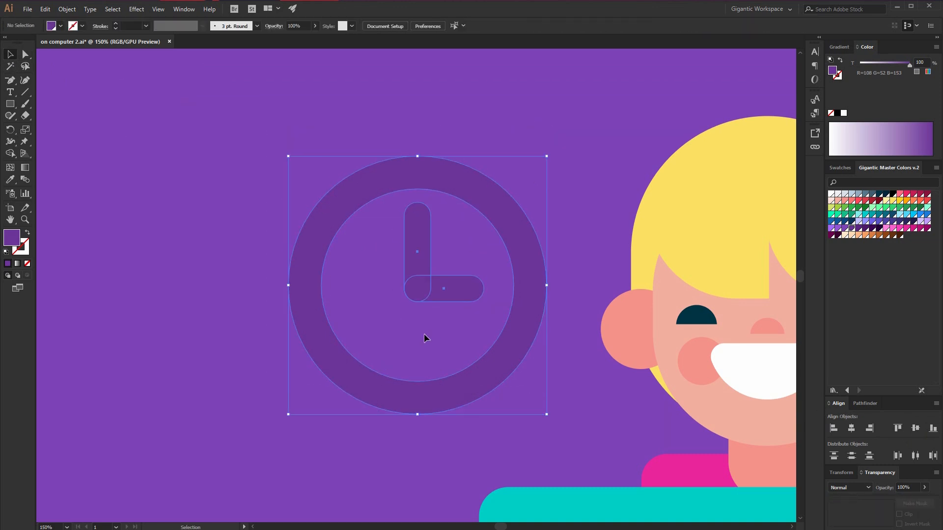
key(ctrl+g)
key(ctrl+minus)
key(ctrl+minus)
drag(458, 309, 446, 304)
click(467, 194)
drag(466, 193, 375, 152)
drag(565, 290, 514, 290)
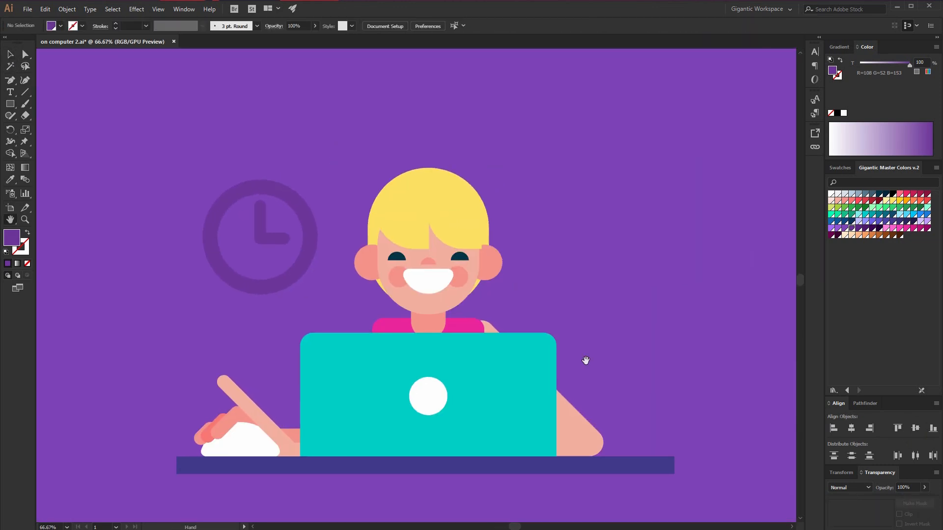
Draw a 144 x 270 px pot body right of the character, add a 189 px wide rim on top and centre both.
key(m)
drag(616, 236, 663, 324)
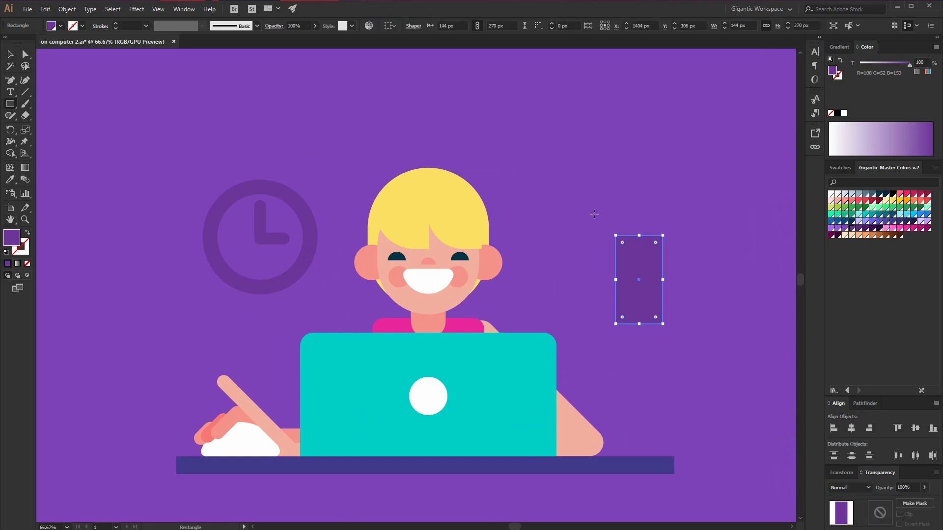
drag(606, 219, 669, 242)
click(11, 55)
shift+click(658, 260)
click(853, 429)
Round the pot body's bottom corners and lower the rim together with the body's top edge slightly.
click(24, 56)
drag(608, 318, 607, 317)
drag(621, 317, 623, 316)
drag(690, 204, 575, 256)
drag(658, 238, 658, 247)
click(199, 102)
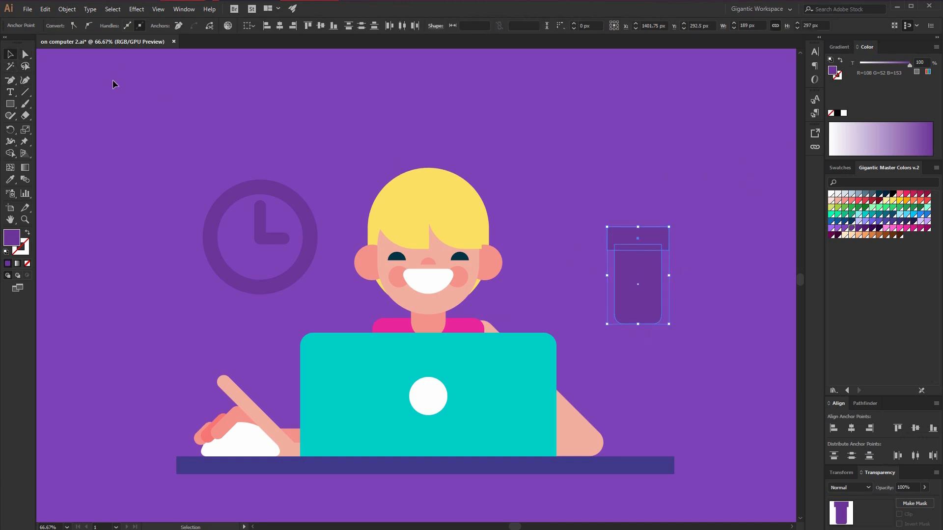
Draw an 81 x 171 px rectangle above the pot and round its corners to 40.5 px as a leaf.
key(m)
drag(542, 98, 567, 154)
key(a)
drag(549, 105, 565, 133)
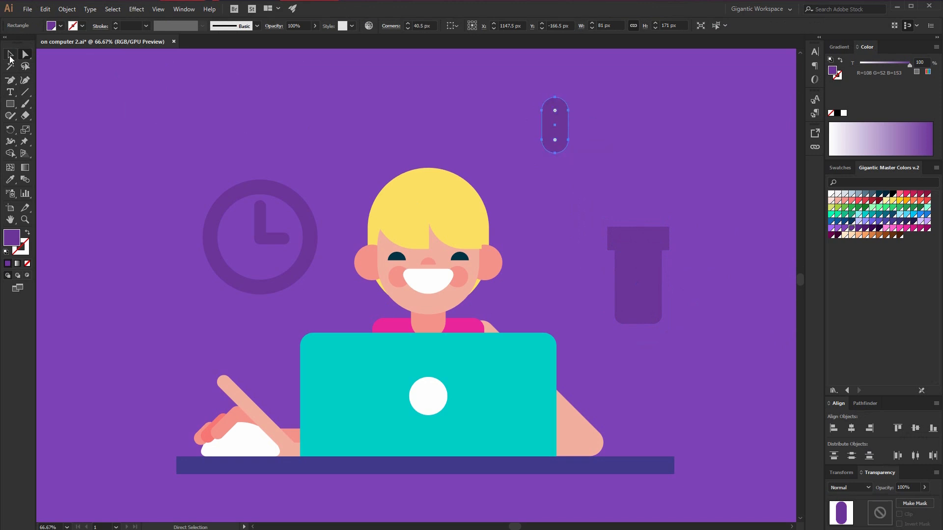
click(10, 55)
click(154, 105)
Draw a thin rounded stem, 18 px wide and 225 px tall, over the leaf and centre it horizontally below the leaf.
key(ctrl+equal)
key(ctrl+equal)
key(ctrl+equal)
drag(639, 198, 141, 451)
key(m)
drag(284, 106, 305, 330)
key(v)
drag(293, 113, 289, 156)
drag(193, 123, 314, 189)
click(852, 429)
click(406, 282)
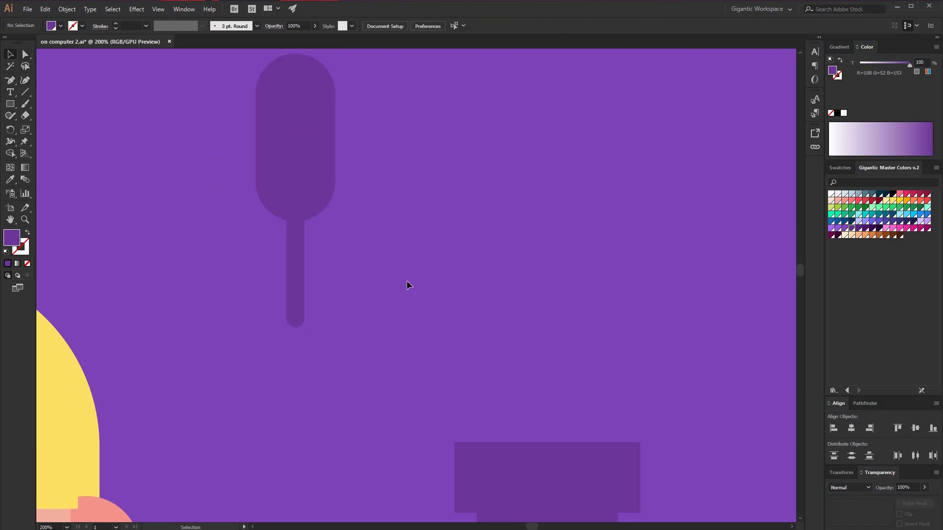
Copy the thin stem off to the right, and rotate the original leaf with its stem 45° clockwise.
click(298, 281)
drag(300, 269, 650, 311)
drag(352, 140, 298, 267)
key(ctrl+c)
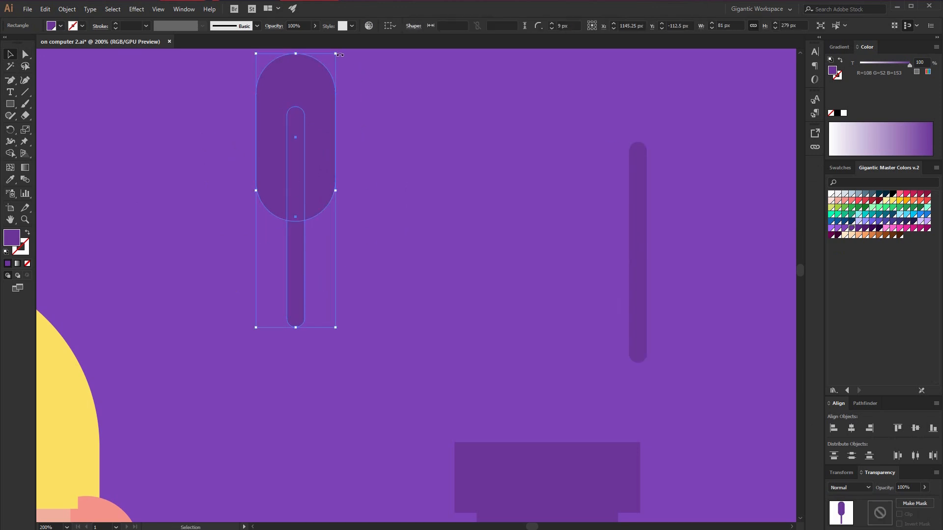
drag(340, 55, 430, 204)
Create an oppositely tilted copy of the leaf and stem and nudge it so that both stems meet in a V.
shift+click(296, 275)
click(366, 354)
drag(366, 215, 490, 339)
key(shift+Right)
key(shift+Down)
key(shift+Left)
key(shift+Right)
Move the spare vertical stem between the two leaves and centre it horizontally on the V.
drag(391, 405, 277, 266)
drag(572, 360, 627, 192)
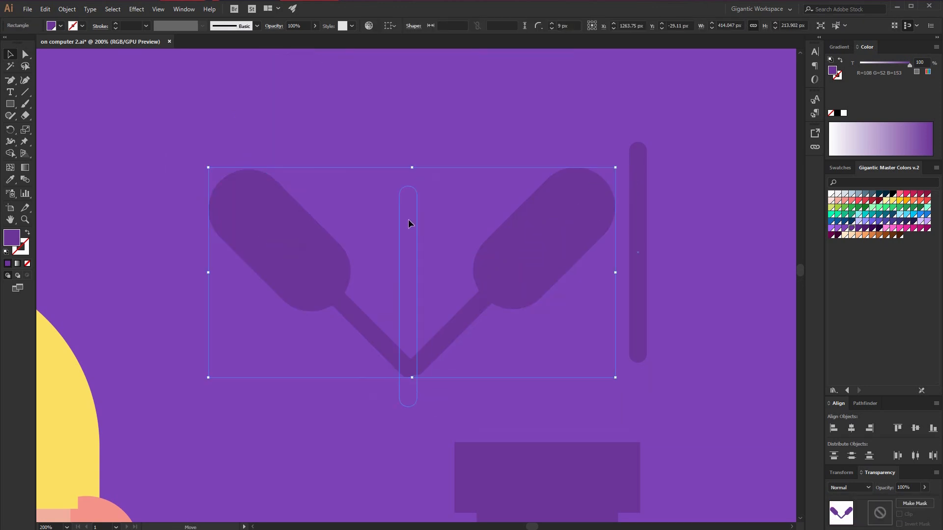
drag(408, 219, 408, 220)
shift+click(423, 358)
click(851, 428)
key(ctrl+minus)
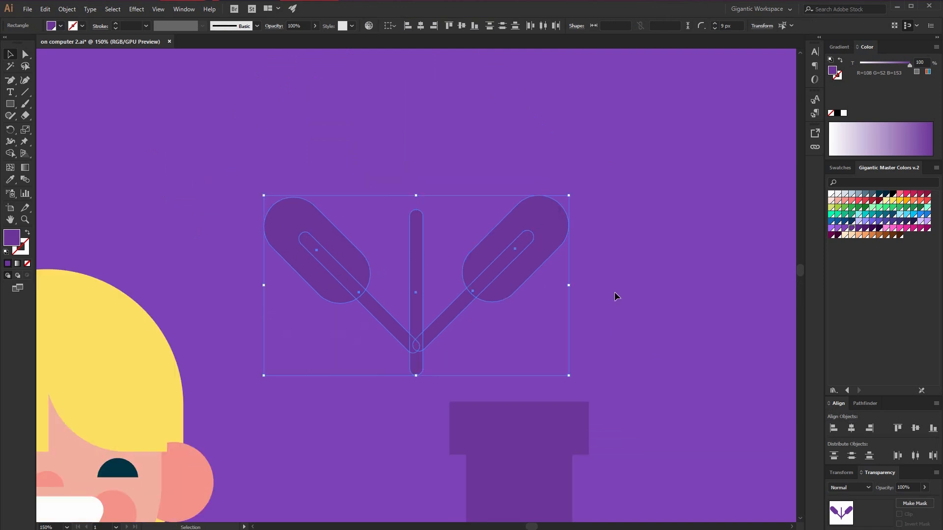
Copy the pair of leaves straight up and repeat the copy once to get three pairs.
click(618, 298)
key(a)
drag(524, 276, 520, 171)
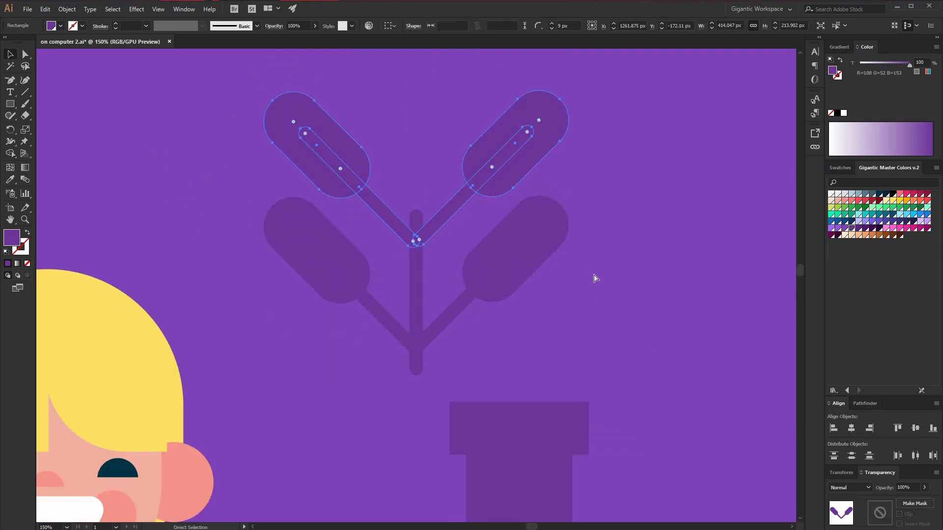
key(ctrl+d)
scroll(638, 305, up, 3)
Isolate the central stem and extend its top end upward to a height of about 423 px.
key(v)
click(421, 351)
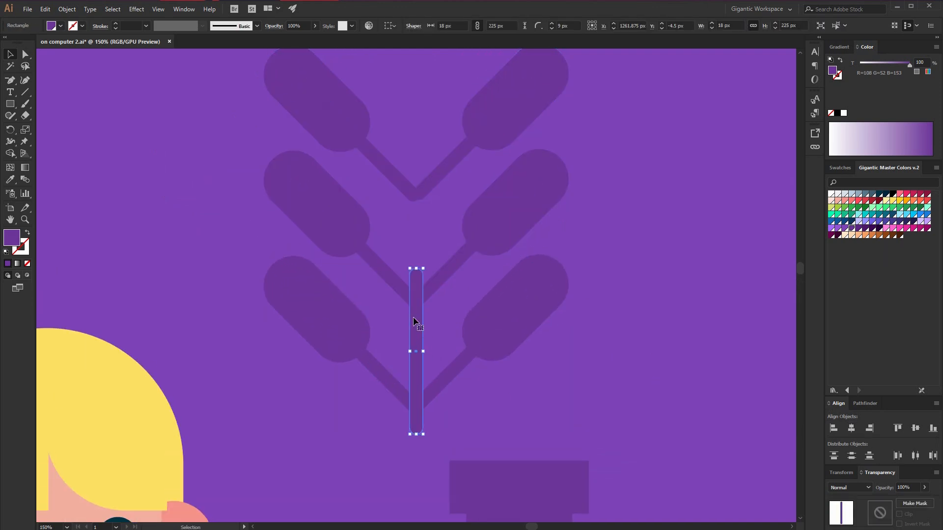
double_click(413, 321)
click(25, 54)
drag(374, 300, 370, 299)
drag(434, 257, 378, 297)
drag(422, 274, 419, 123)
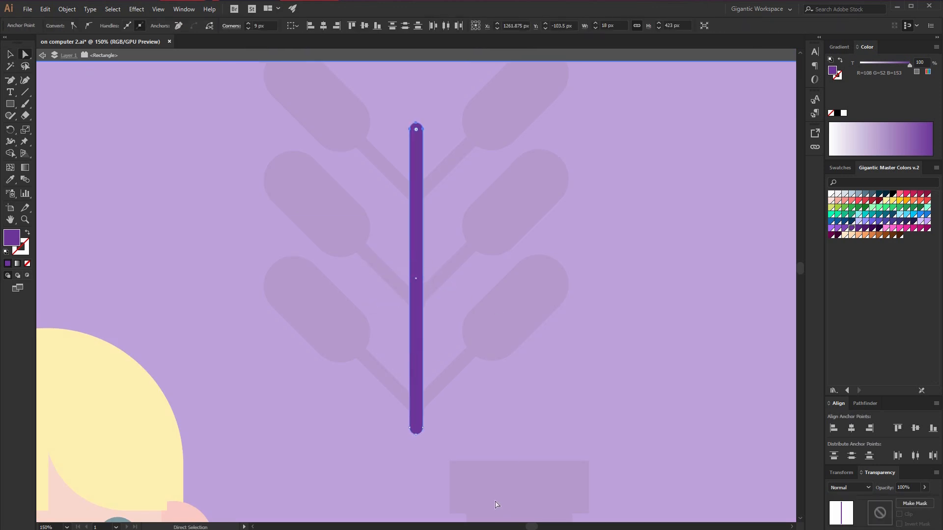
Extend the central stem's lower end downward below the lowest leaves and leave isolation mode.
click(457, 430)
drag(392, 458, 370, 462)
drag(416, 429, 416, 455)
key(v)
double_click(163, 171)
Move the leafy plant over the pot and centre it horizontally on the pot.
key(ctrl+minus)
drag(335, 326, 334, 327)
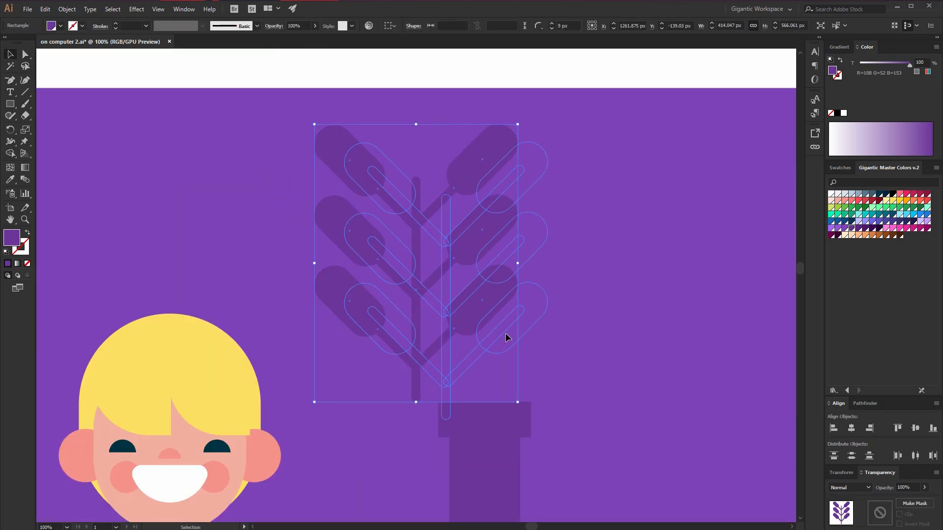
drag(478, 322, 549, 344)
drag(588, 146, 579, 160)
drag(550, 427, 506, 454)
click(851, 429)
click(703, 372)
Select the plant with its pot and move them onto the desk behind the character's right-hand arm.
drag(485, 411, 485, 419)
shift+click(464, 442)
shift+click(479, 432)
key(ctrl+minus)
key(ctrl+minus)
key(ctrl+minus)
drag(413, 346, 397, 411)
click(494, 354)
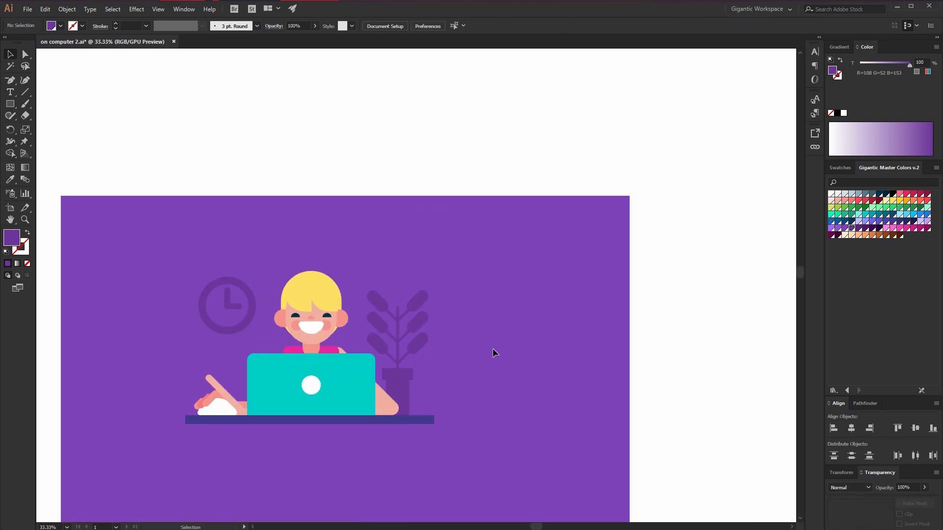
Select the whole desk illustration, move it to about the middle of the purple background, and deselect it.
drag(172, 423, 148, 431)
drag(344, 387, 384, 424)
key(ctrl+plus)
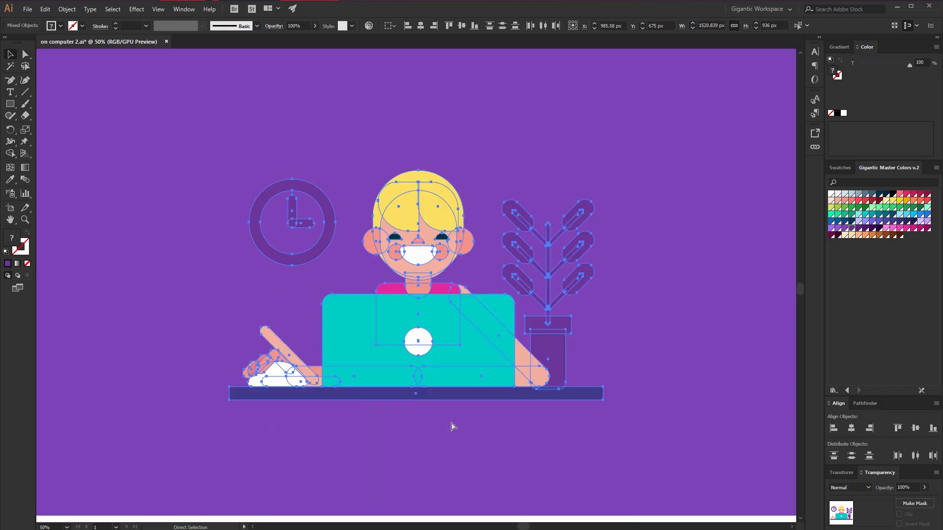
click(501, 459)
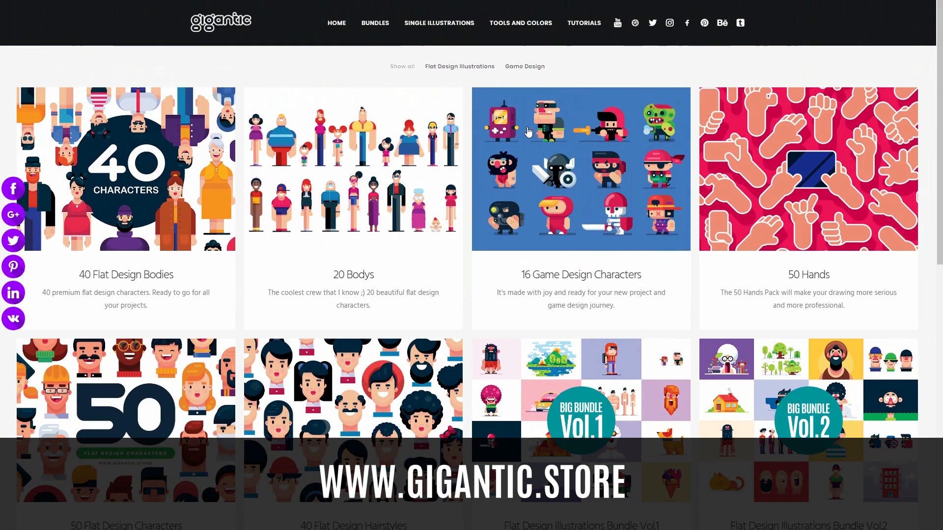
Open the Single Illustrations page of the Gigantic store website.
click(446, 35)
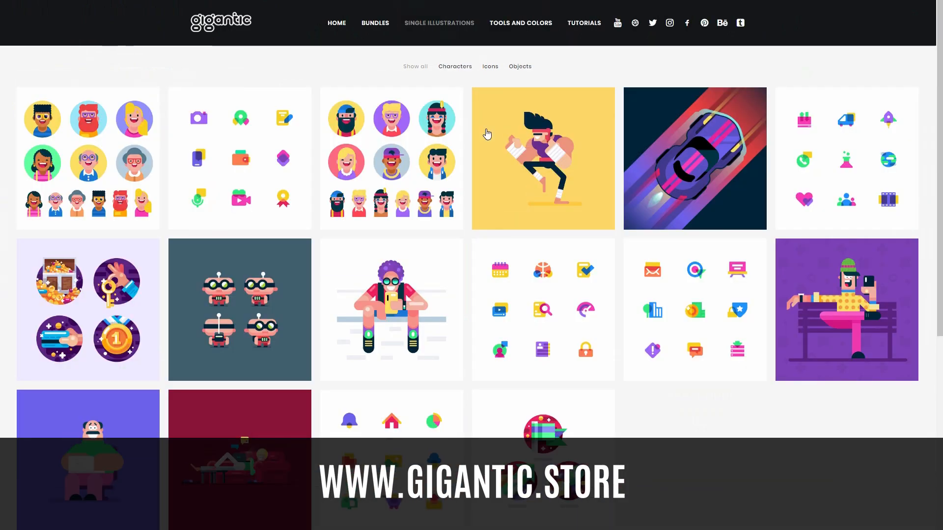